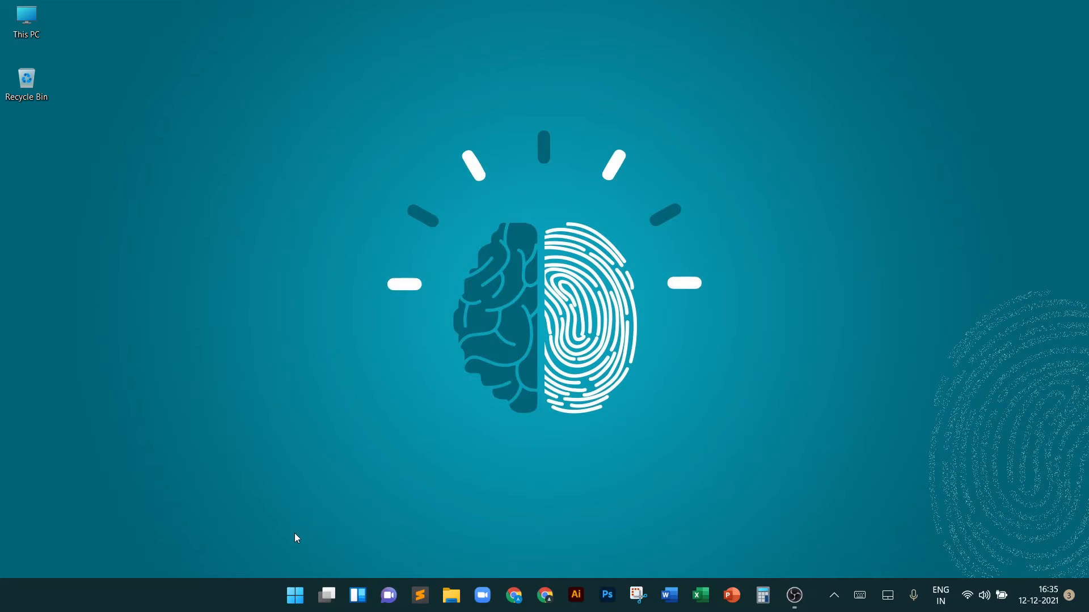
pyautogui.click(294, 600)
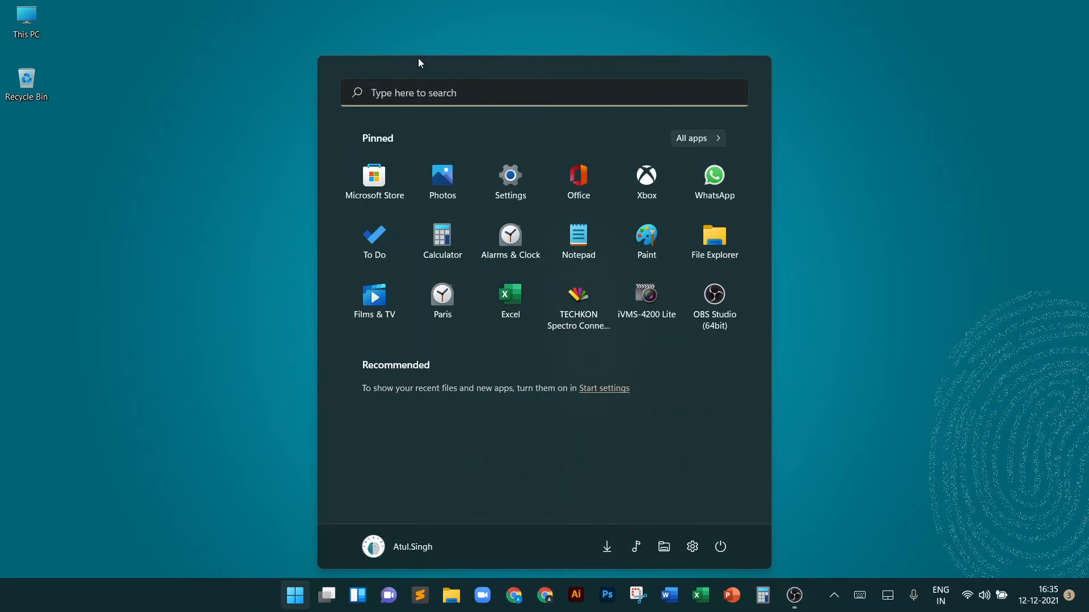
pyautogui.click(416, 92)
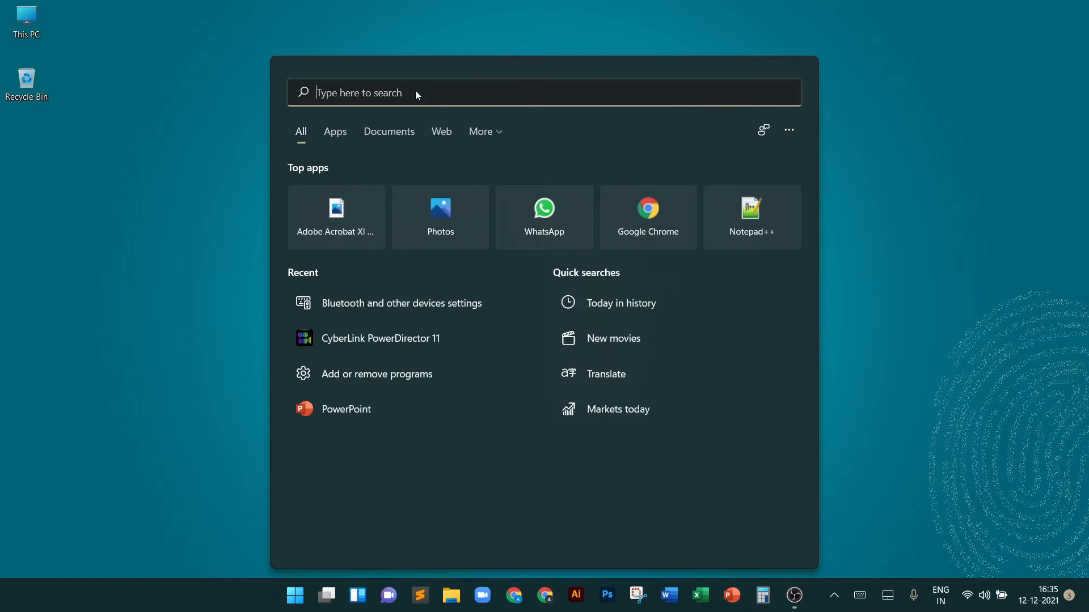
pyautogui.write('excel')
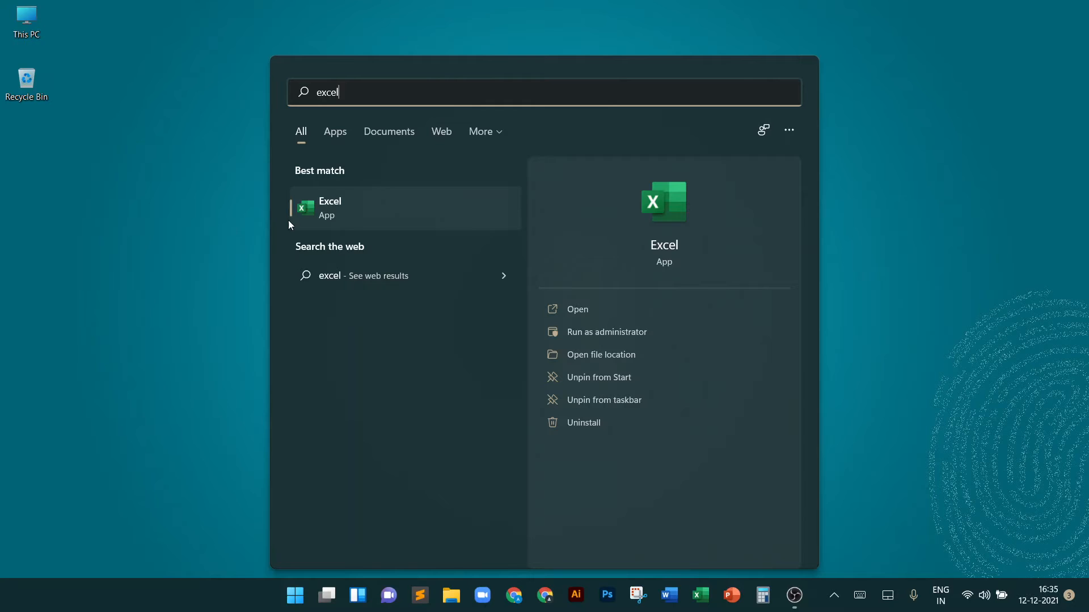
pyautogui.click(216, 230)
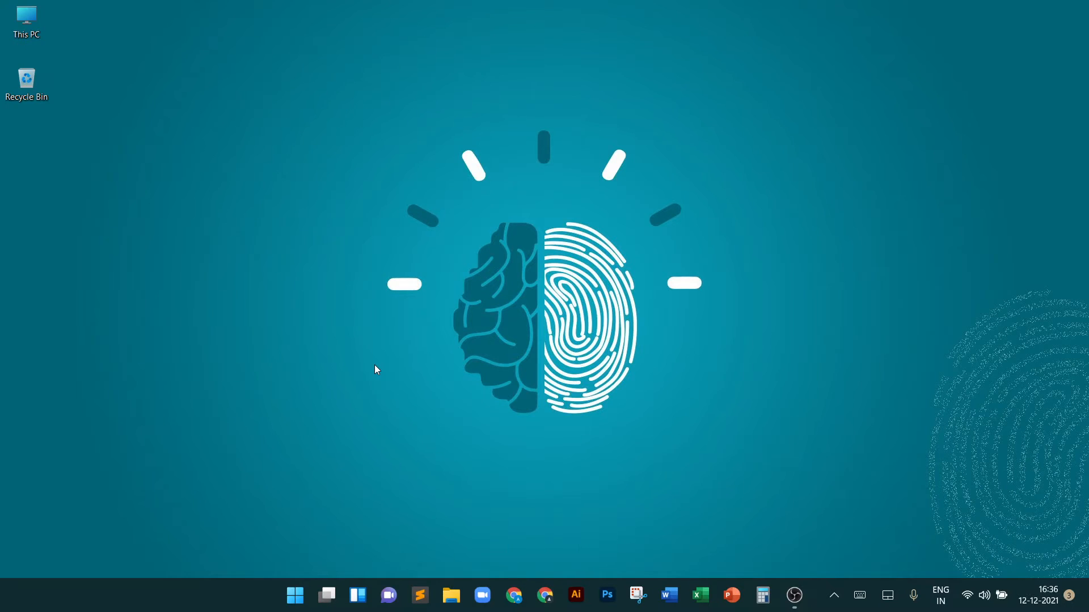
# - Launch Excel with the Run command "excel" and close it again
pyautogui.press('super+r')
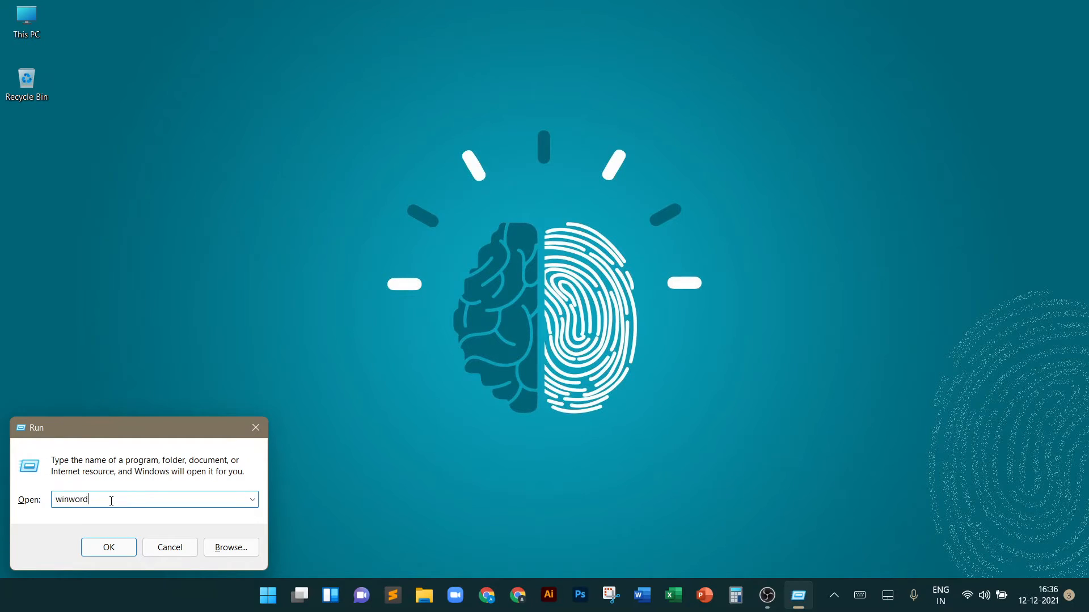
pyautogui.press('BackSpace')
pyautogui.write('exce')
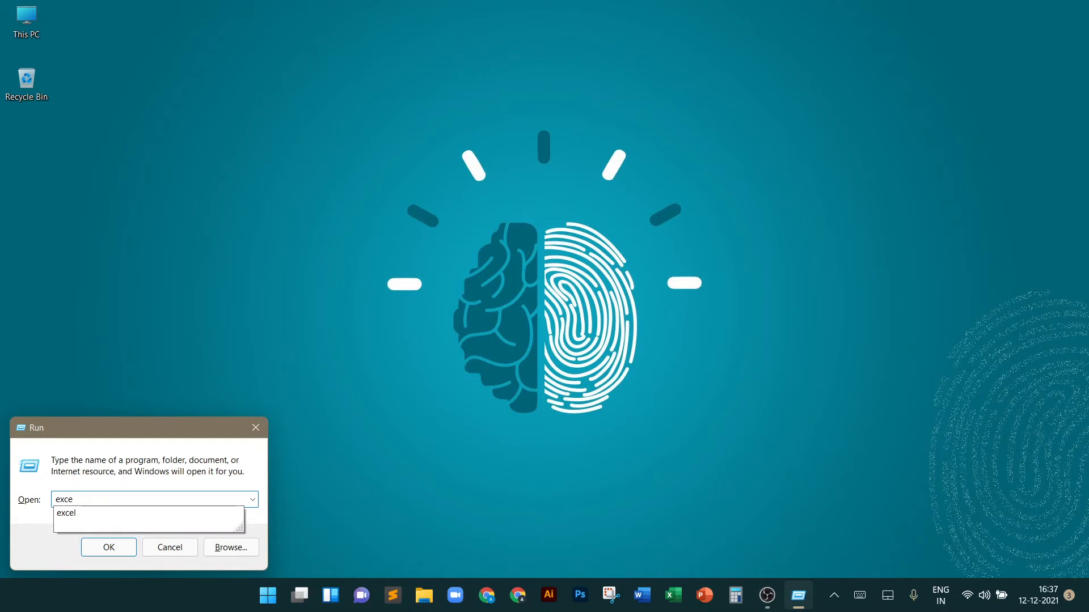
pyautogui.write('l')
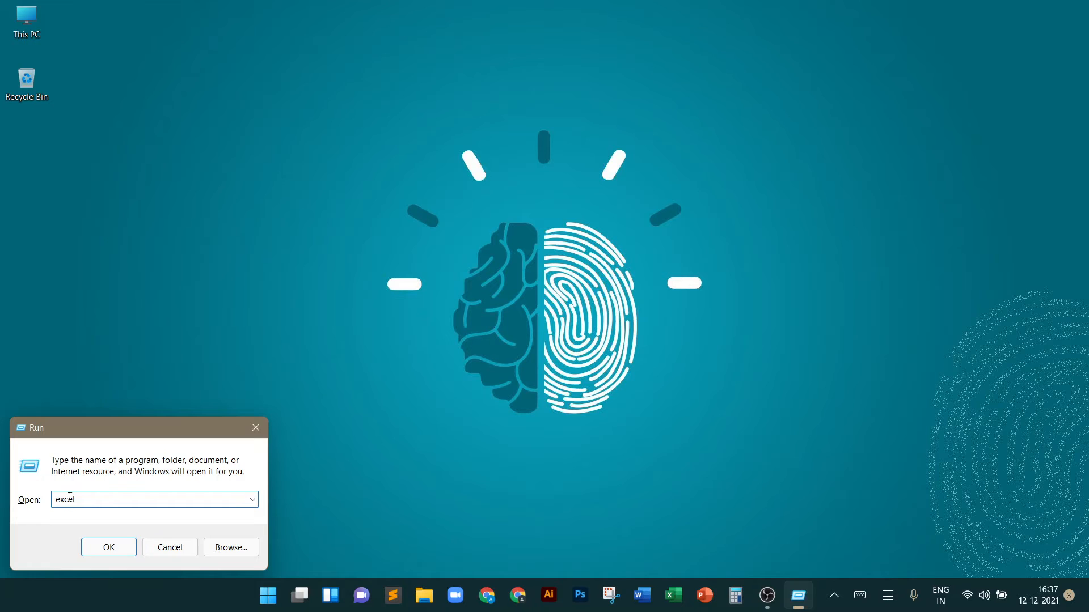
pyautogui.click(107, 548)
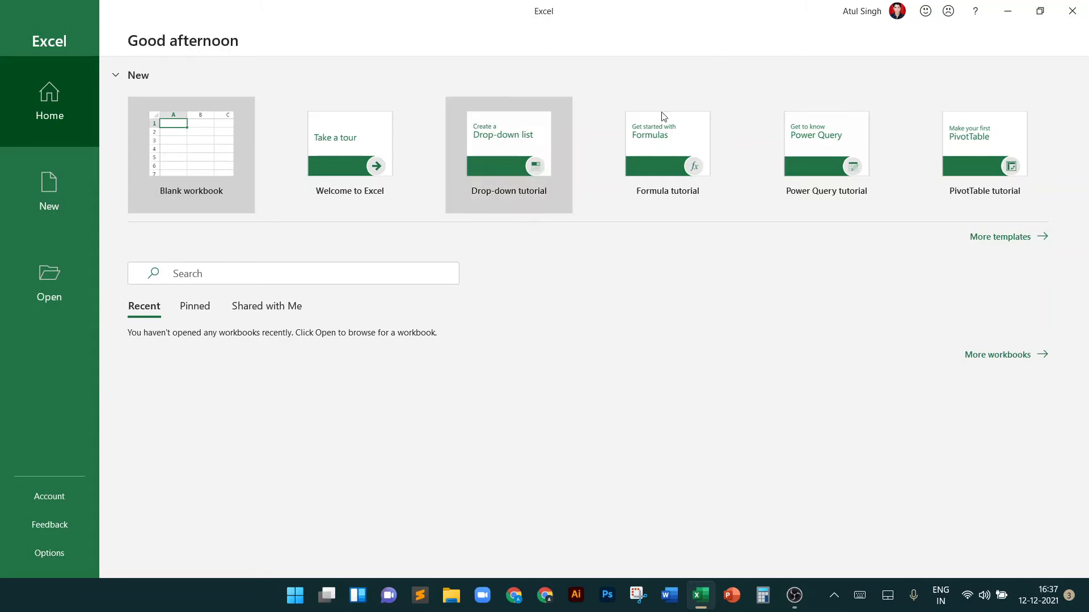
pyautogui.click(1084, 5)
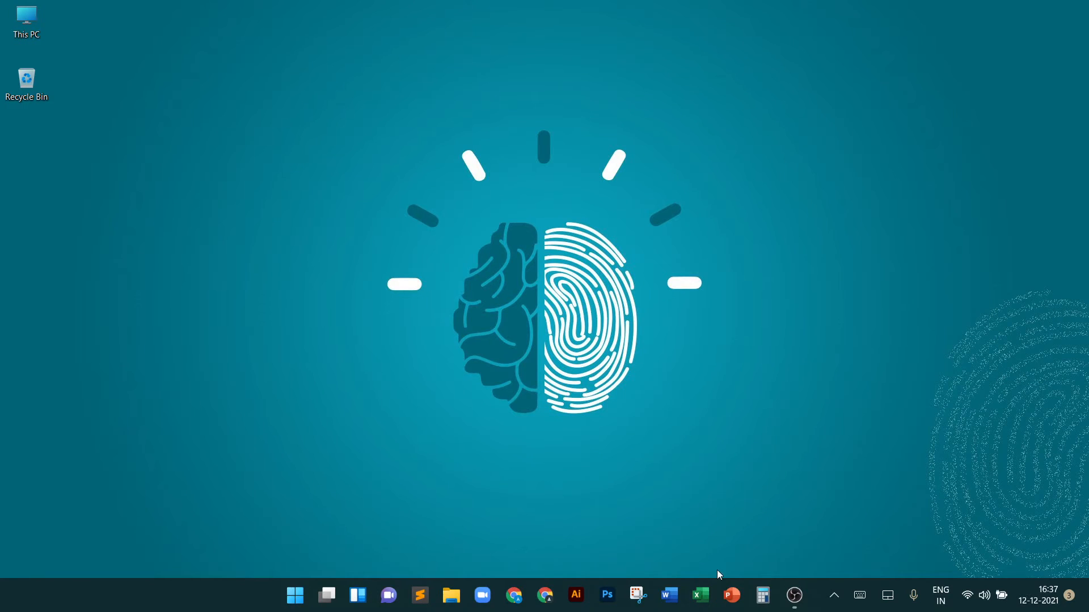
# - Launch Excel from its pinned shortcut and close it again
pyautogui.click(702, 600)
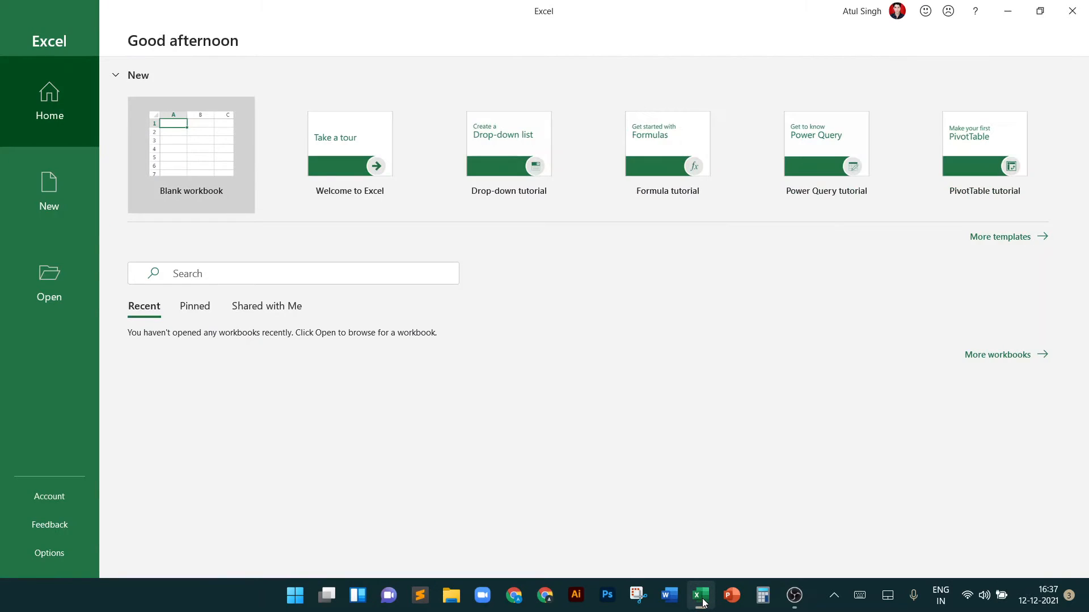
pyautogui.click(1087, 7)
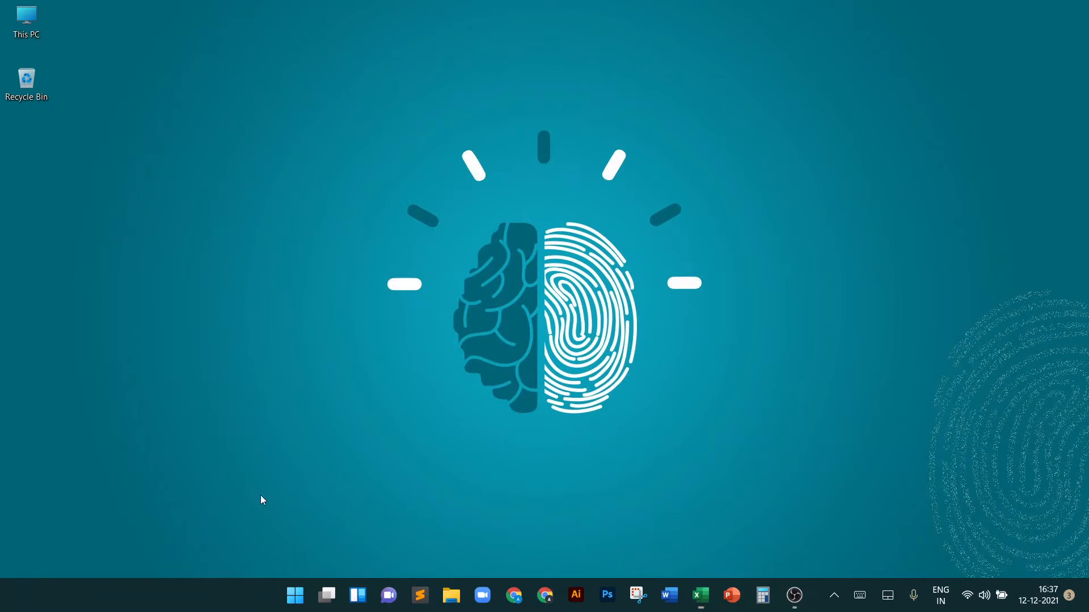
# - Search the installed apps for "excel" and launch Excel
pyautogui.click(293, 602)
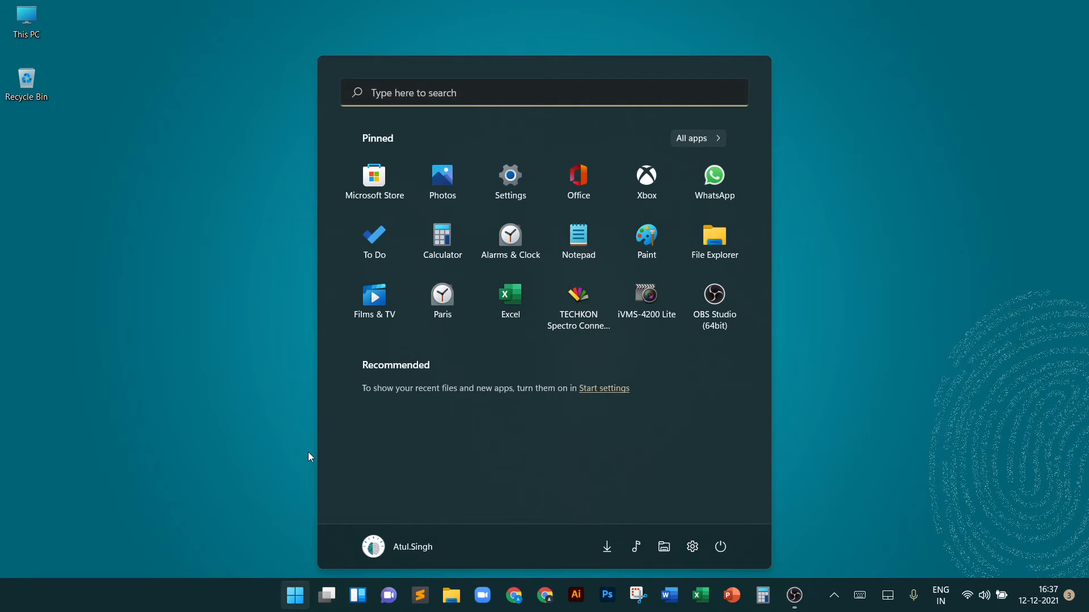
pyautogui.write('excel')
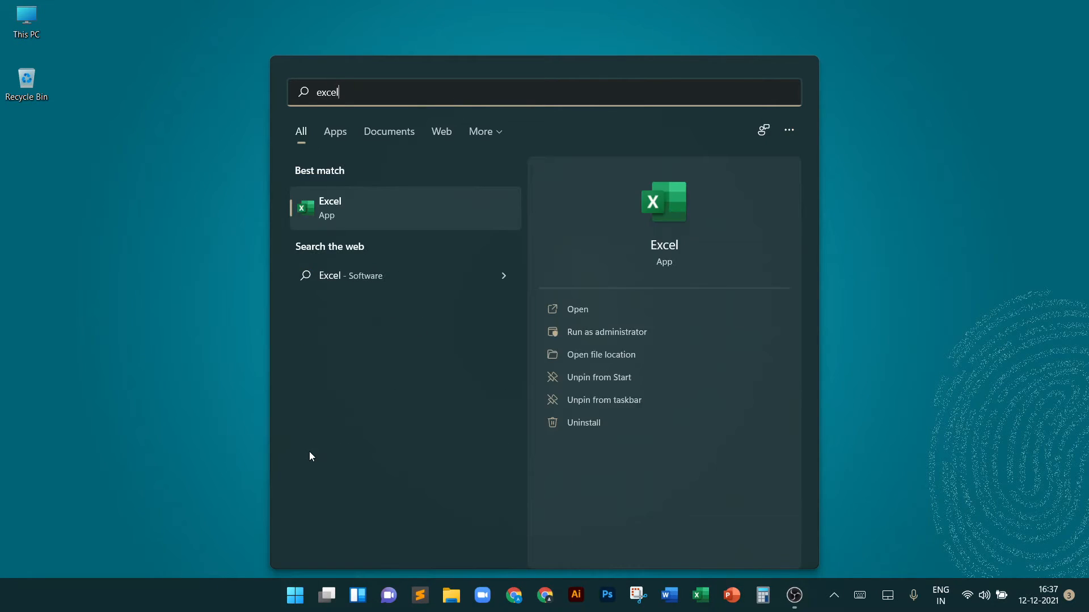
pyautogui.click(363, 199)
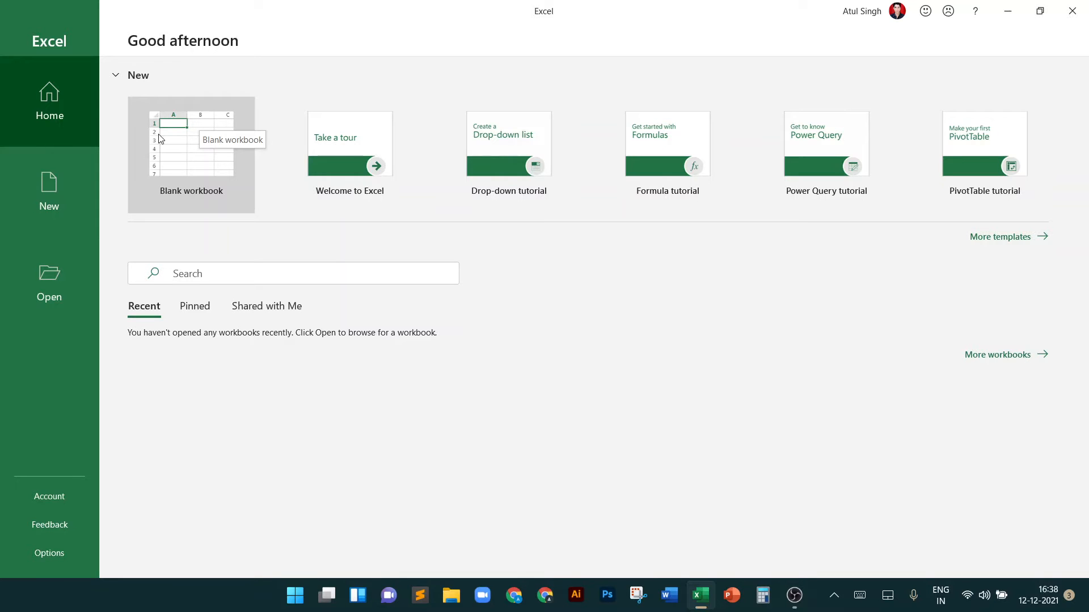
# - Search the online templates for "bill" and preview the Homework log template
pyautogui.click(49, 193)
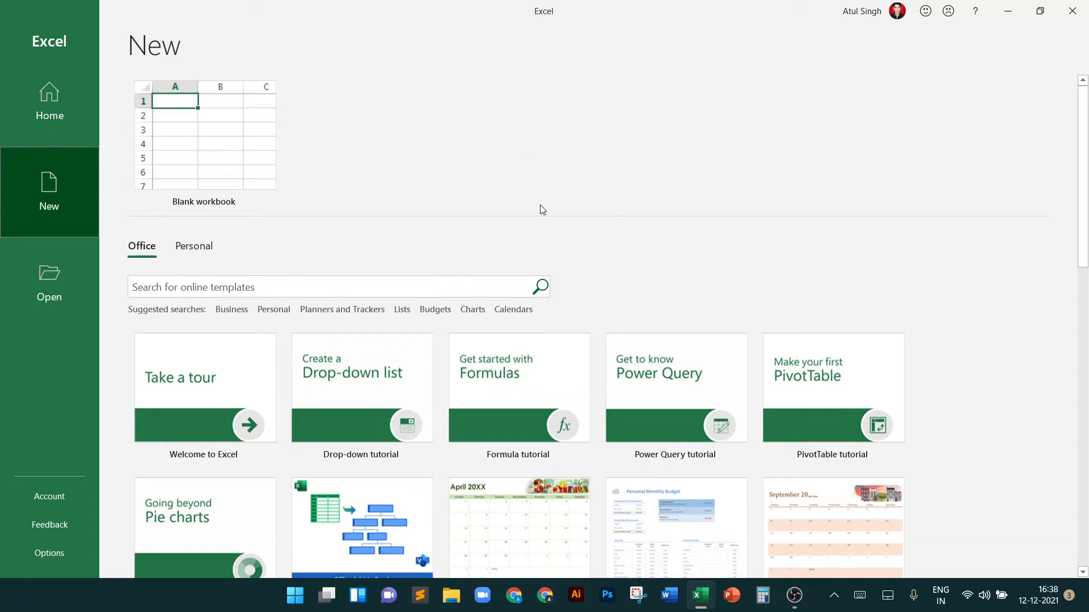
pyautogui.scroll(-1, 675, 233)
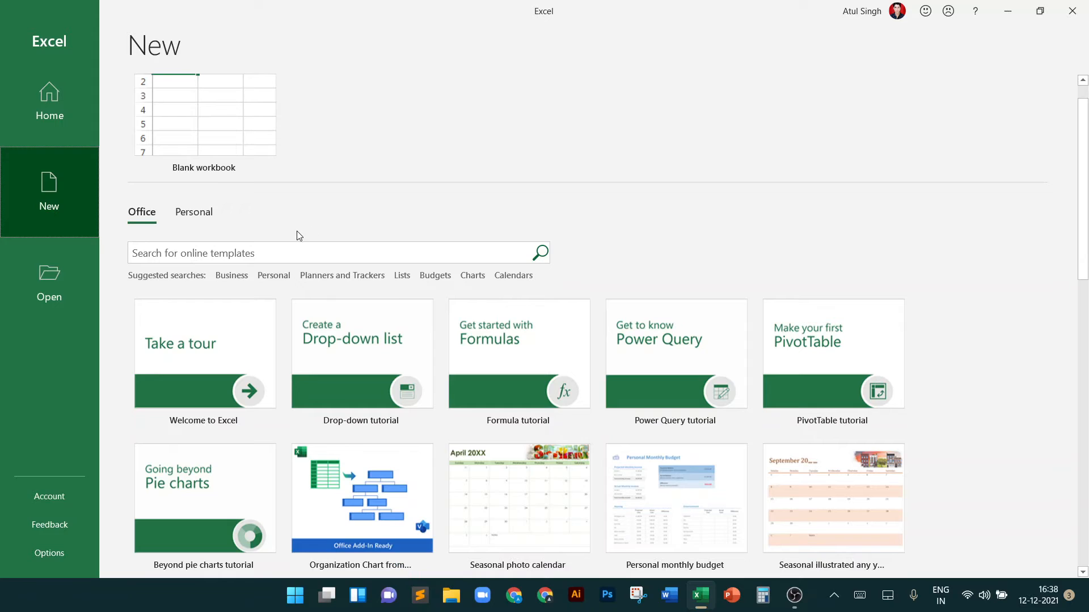
pyautogui.click(270, 250)
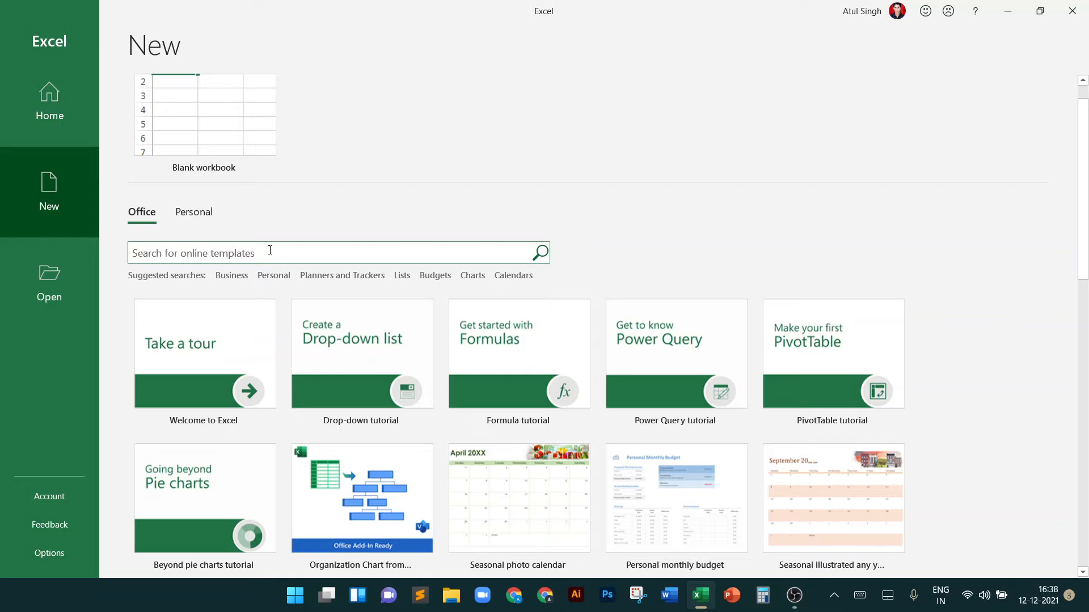
pyautogui.write('bill')
pyautogui.click(541, 252)
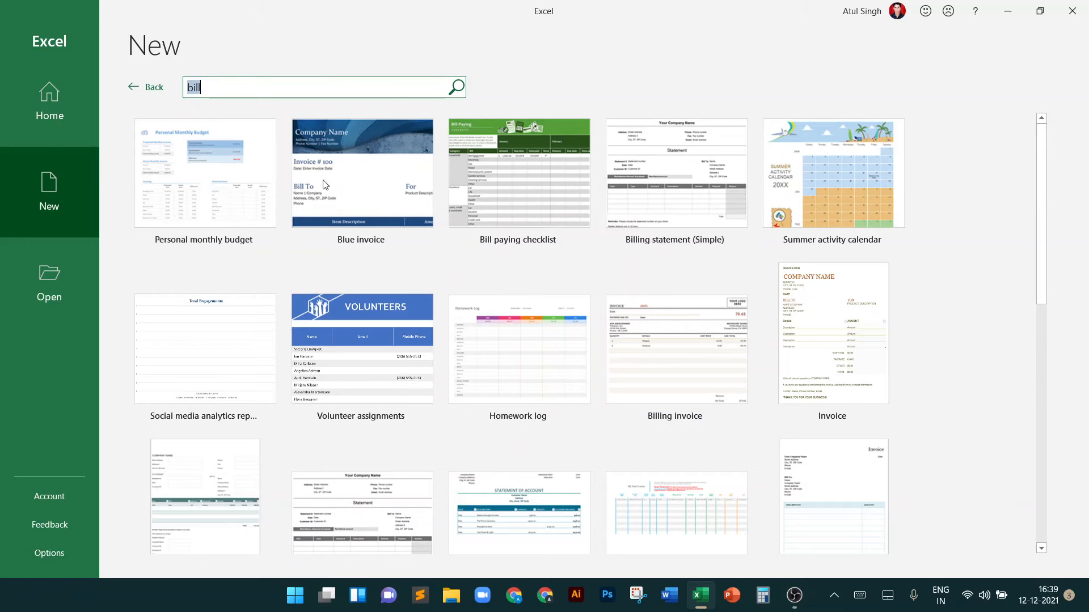
pyautogui.click(525, 376)
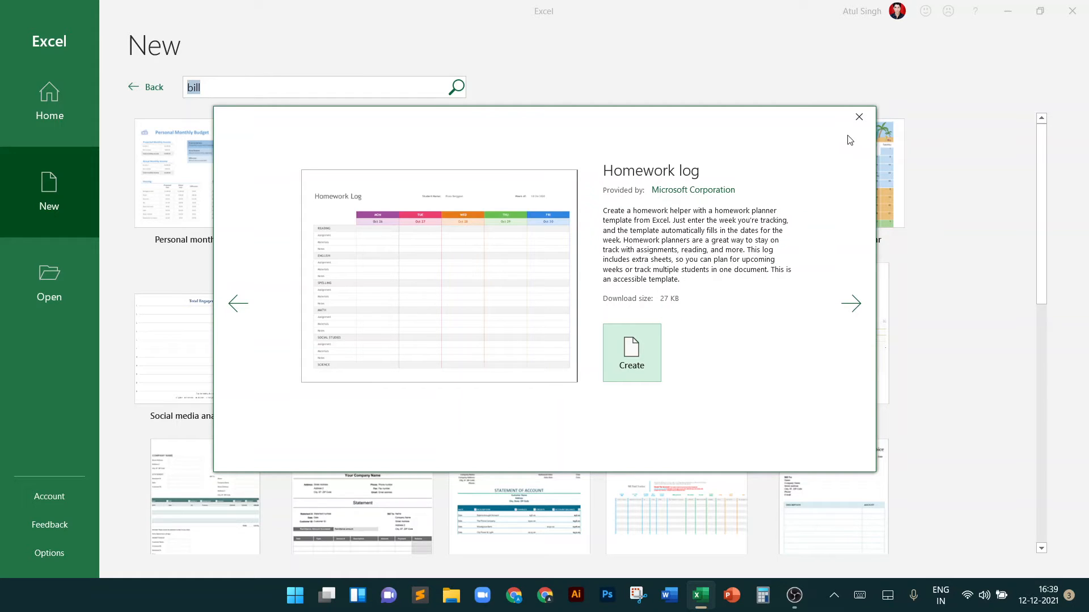
pyautogui.click(857, 119)
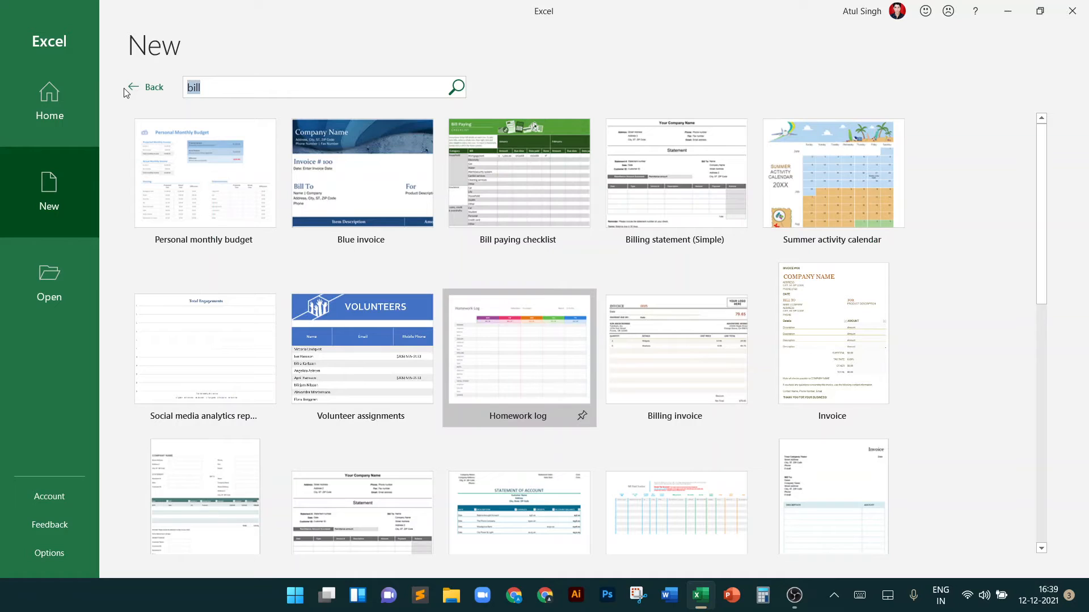
# - Leave the template search results and create a blank workbook
pyautogui.click(149, 87)
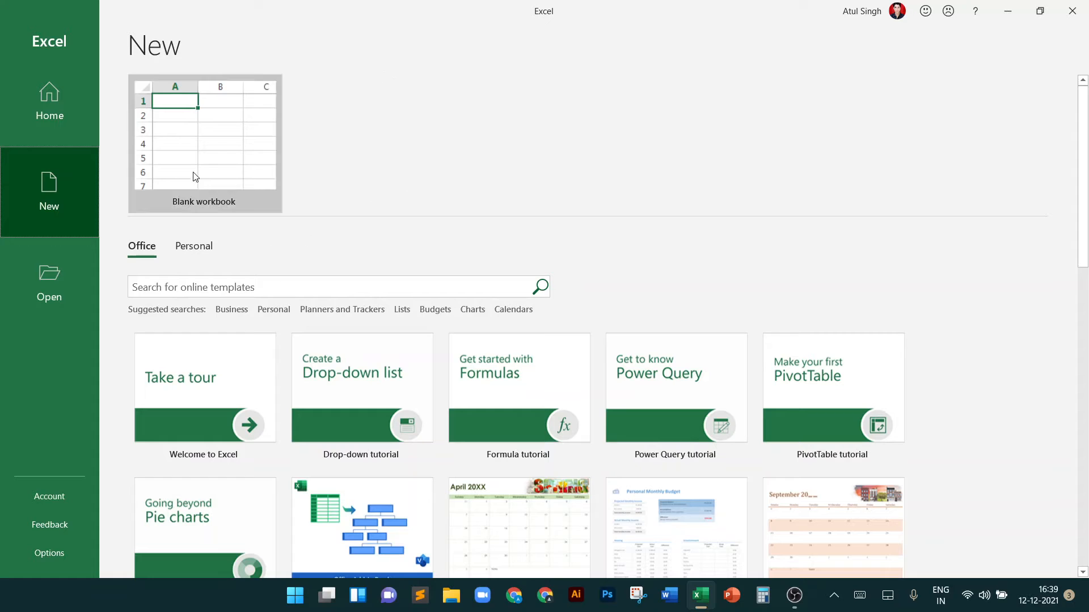
pyautogui.click(230, 142)
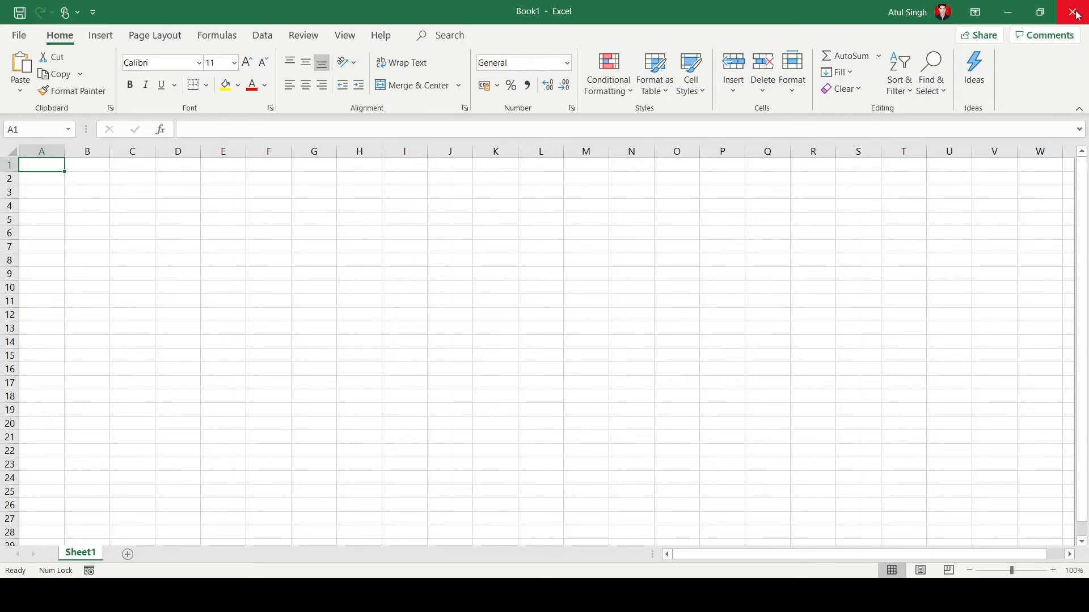
# - Restore the workbook window to its smaller size and maximize it again
pyautogui.click(1042, 11)
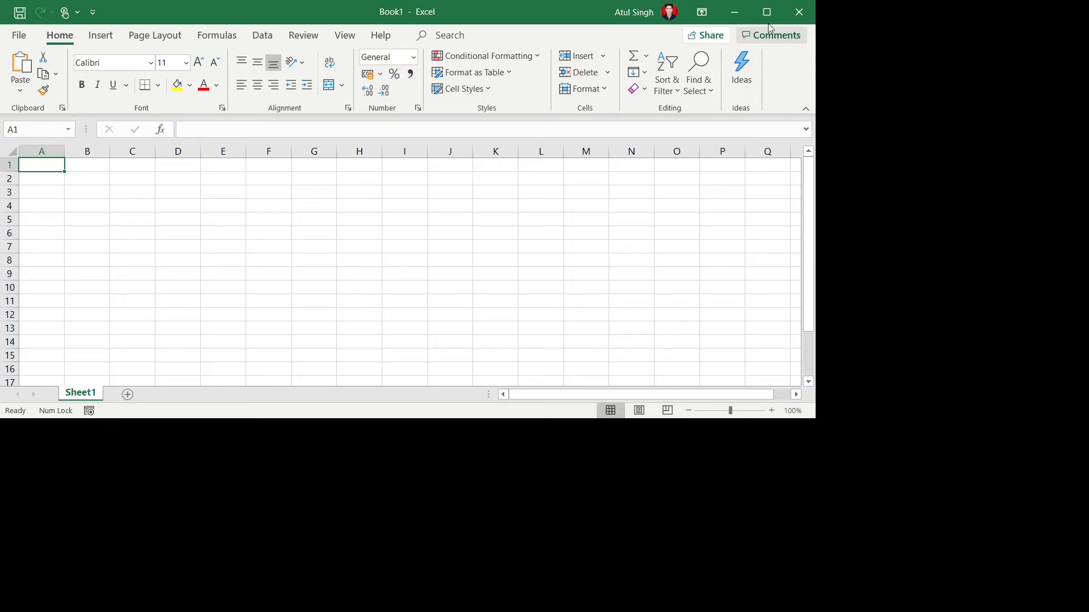
pyautogui.click(766, 13)
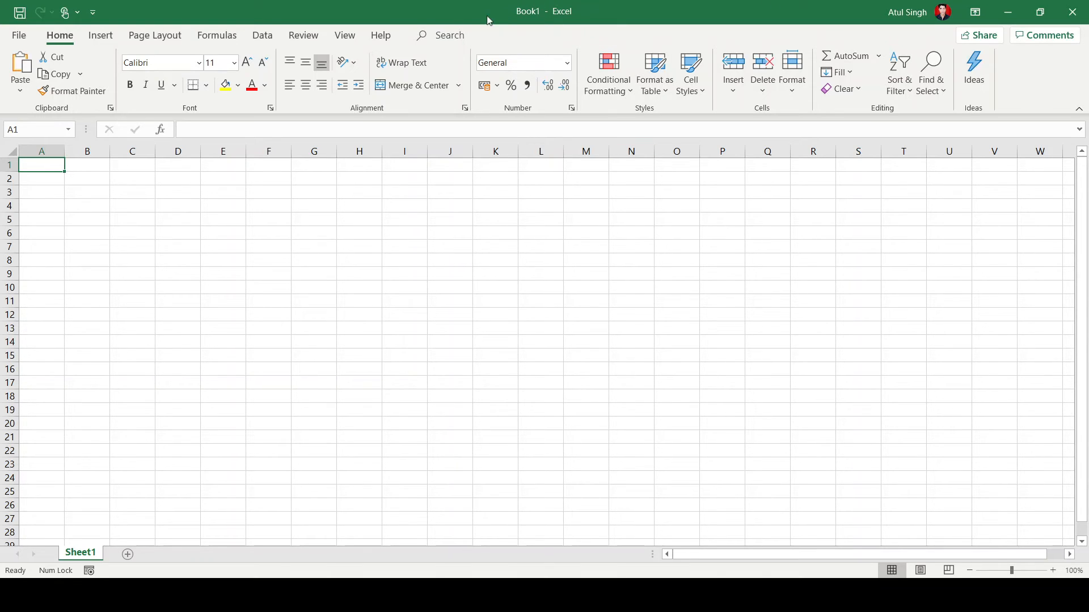
pyautogui.hotkey('alt', 'Tab')
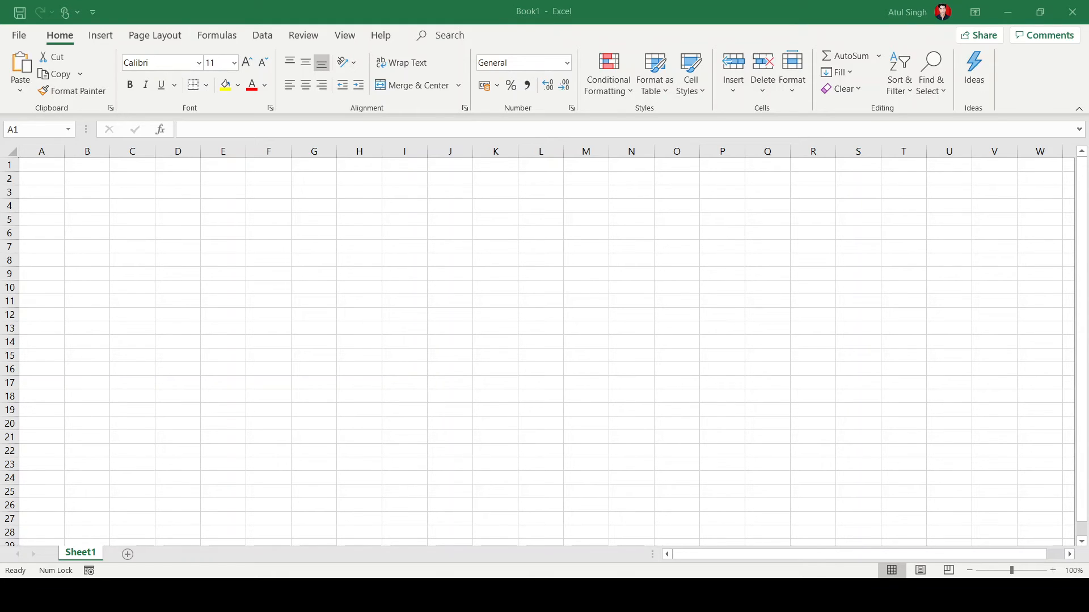
pyautogui.click(497, 5)
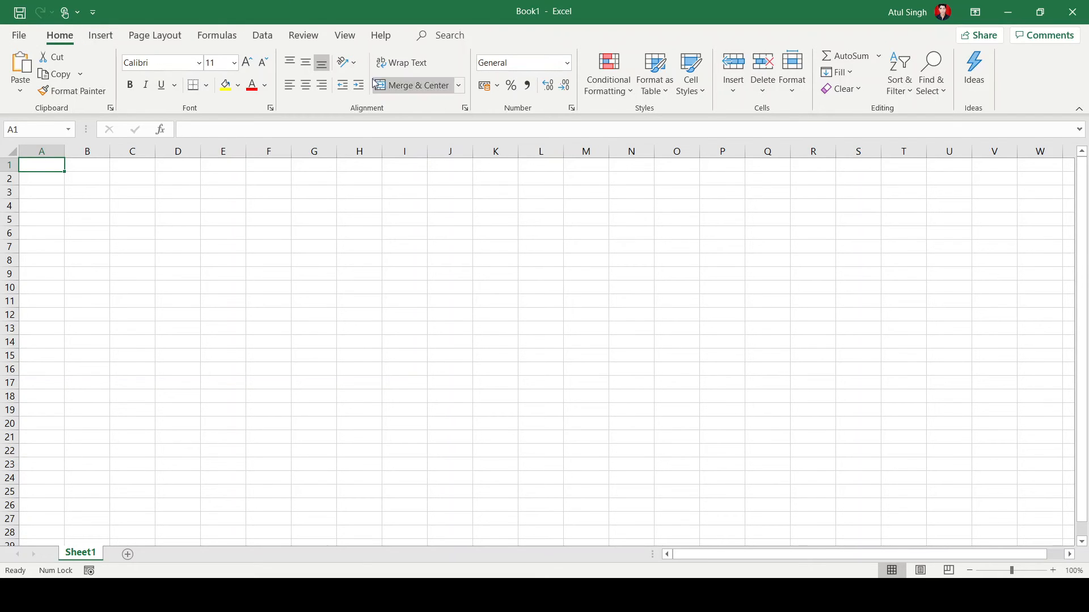
# - Examine the Home, Insert, Page Layout, Data and Review command groups of the blank workbook
pyautogui.click(101, 37)
pyautogui.click(152, 38)
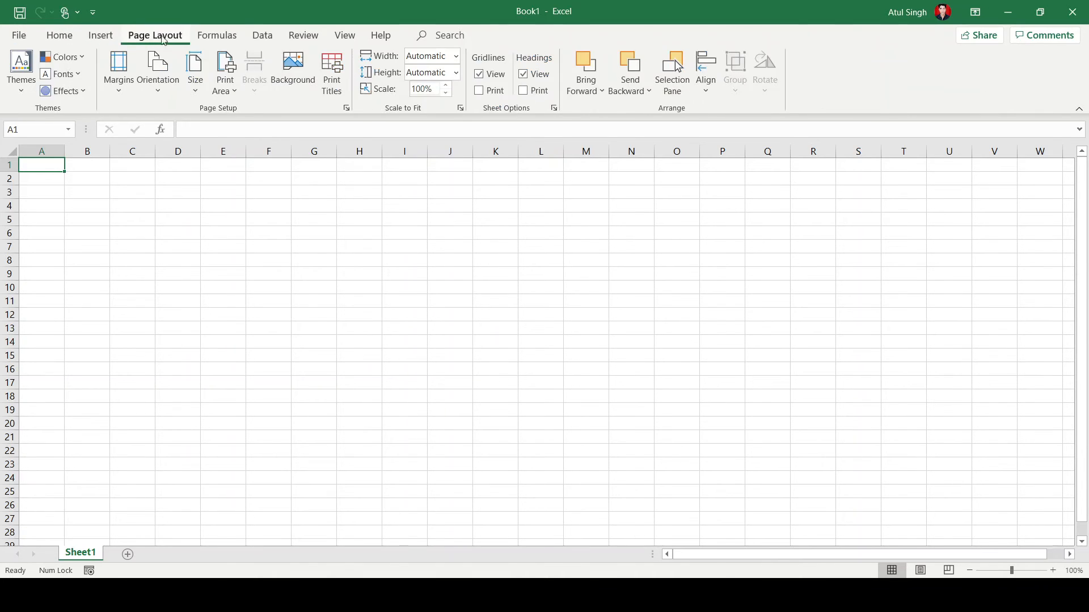
pyautogui.click(263, 36)
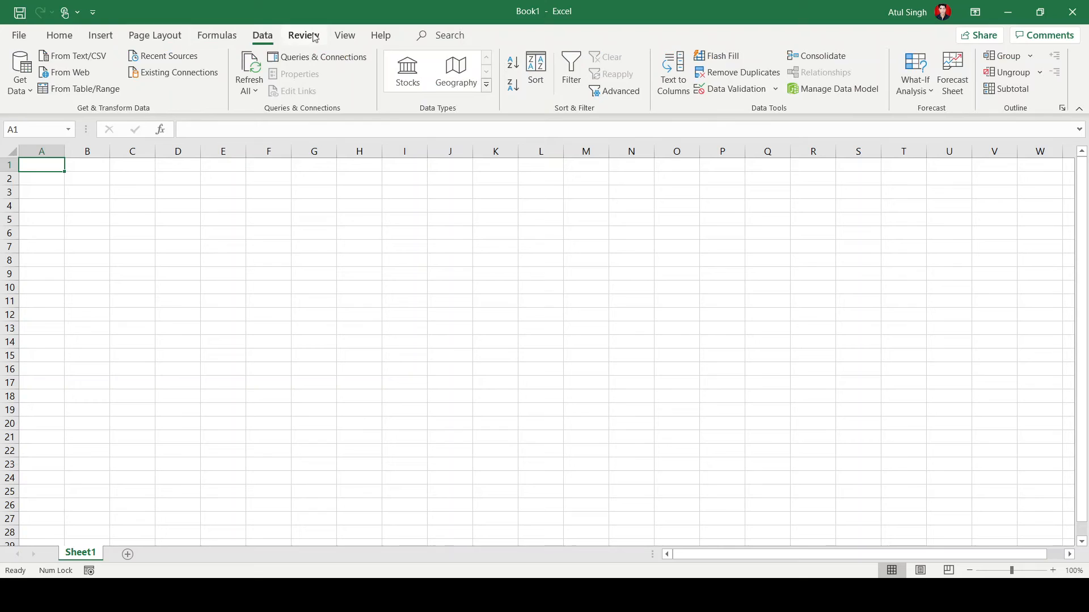
pyautogui.click(309, 36)
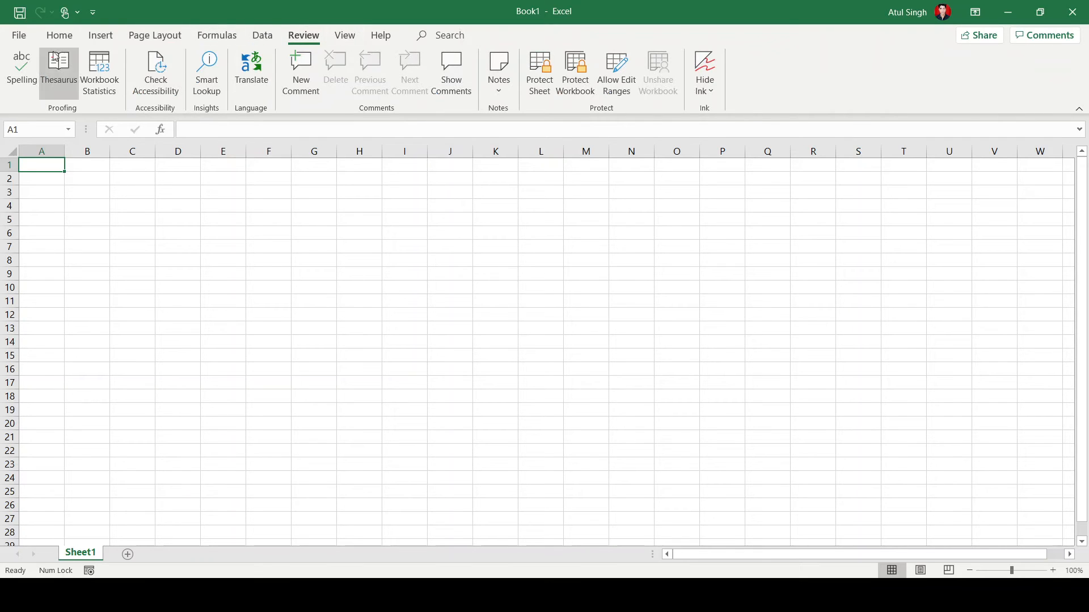
pyautogui.click(68, 38)
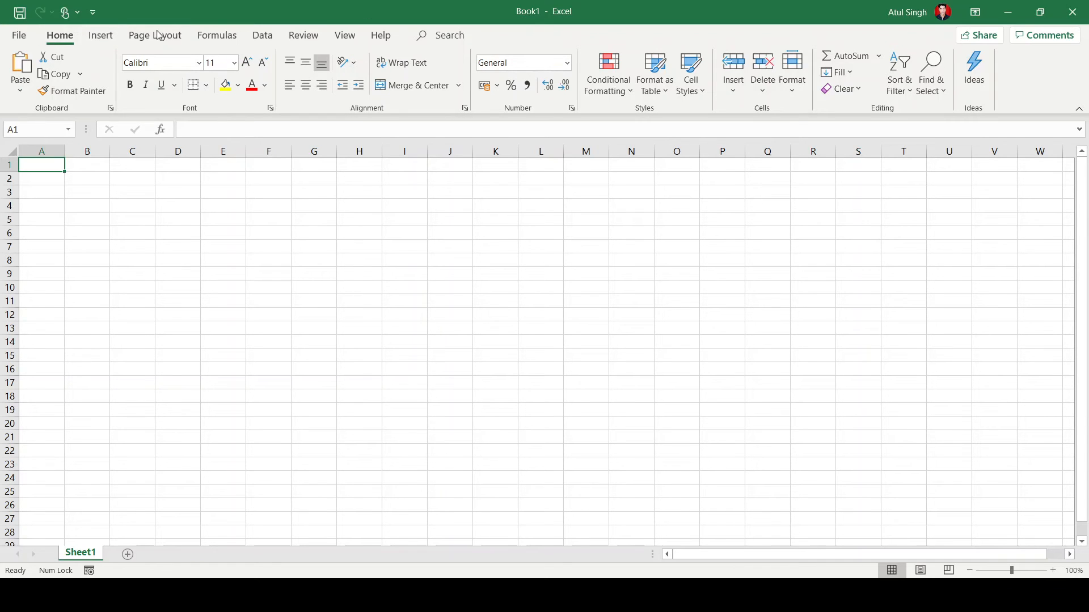
pyautogui.click(101, 36)
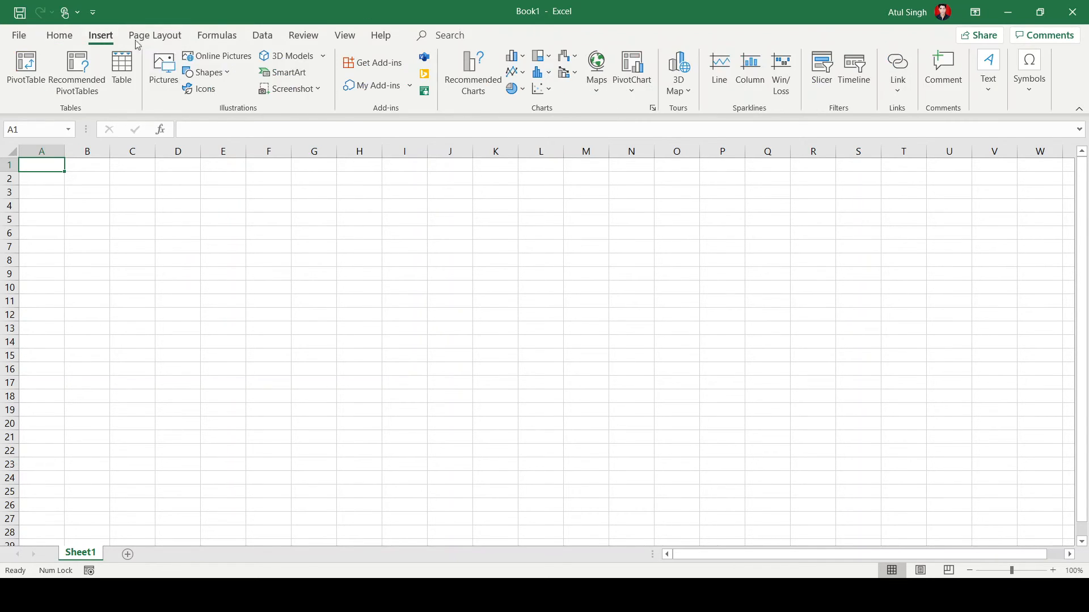
pyautogui.click(169, 39)
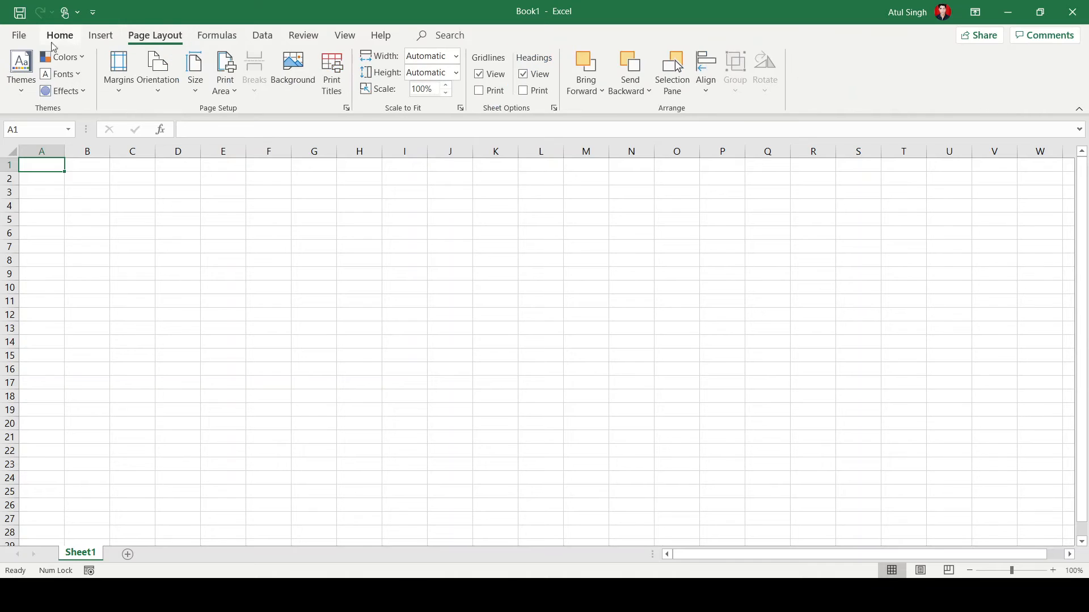
# - Look over the file commands and print settings, and return to the worksheet
pyautogui.click(20, 36)
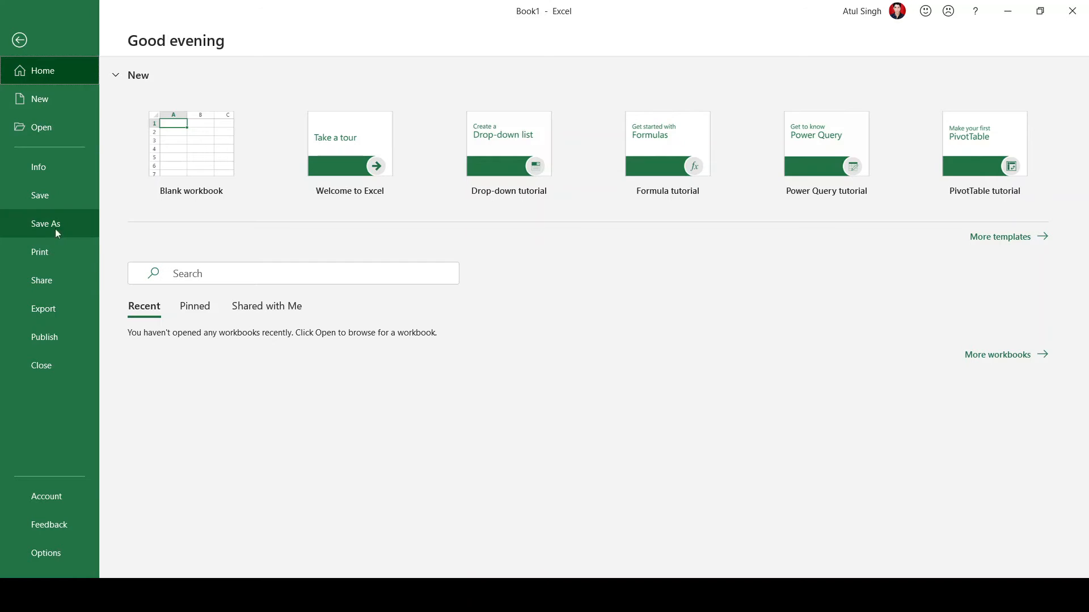
pyautogui.click(57, 253)
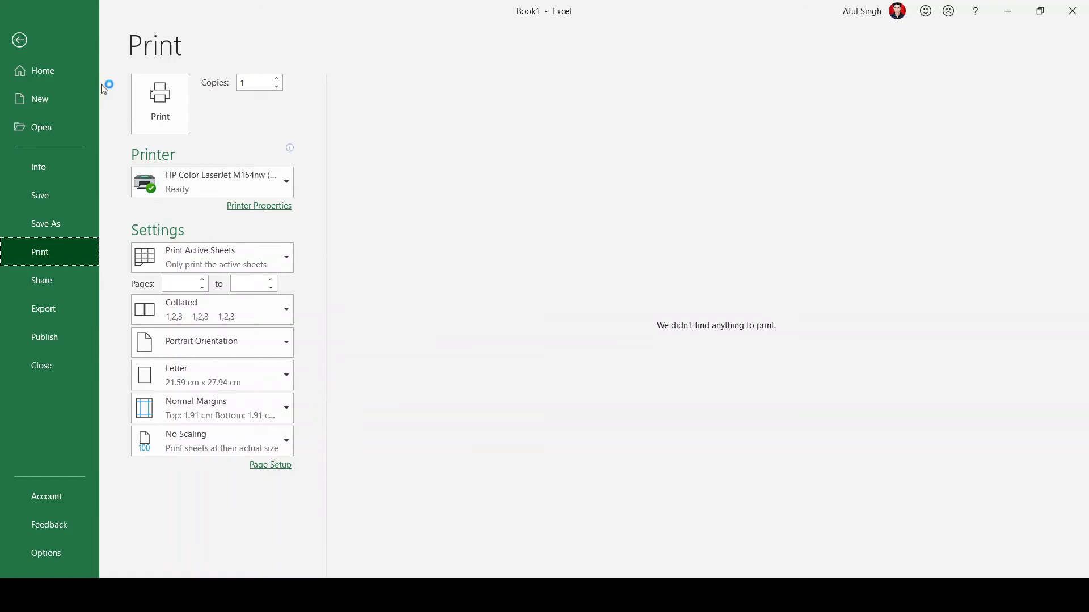
pyautogui.click(20, 41)
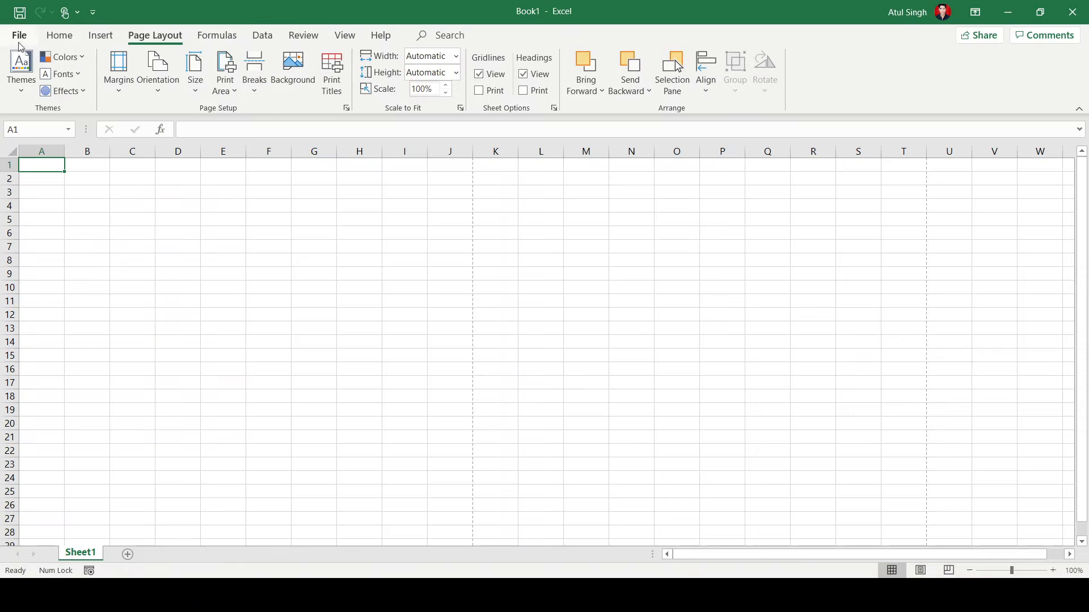
# - Look through the Home, Insert, Page Layout and Formulas command groups of the blank workbook
pyautogui.click(62, 35)
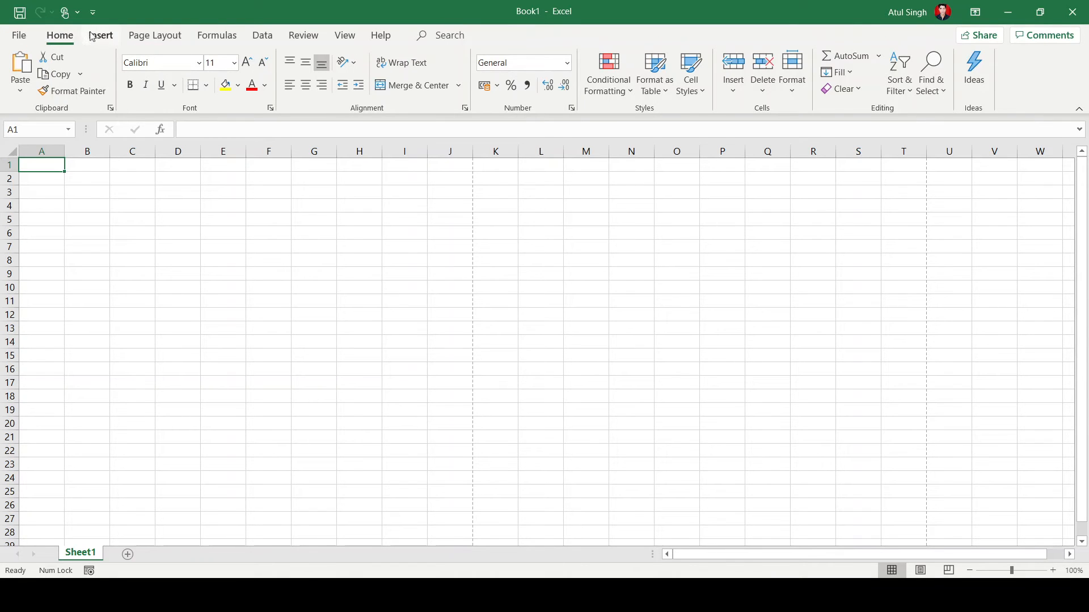
pyautogui.click(94, 37)
pyautogui.click(134, 37)
pyautogui.click(200, 41)
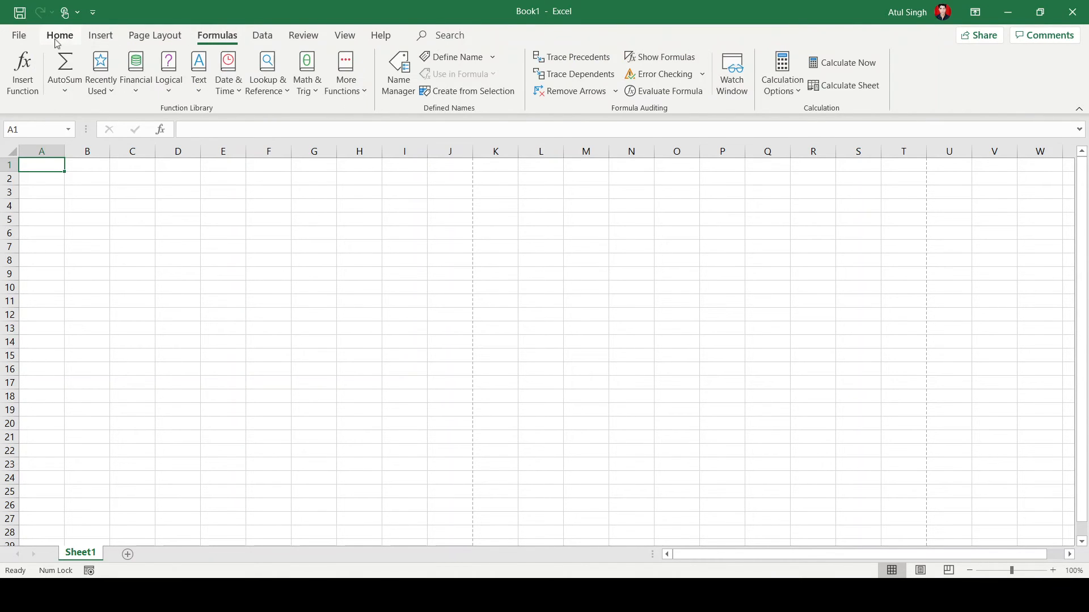
pyautogui.click(58, 39)
pyautogui.click(105, 40)
pyautogui.click(145, 38)
pyautogui.click(215, 37)
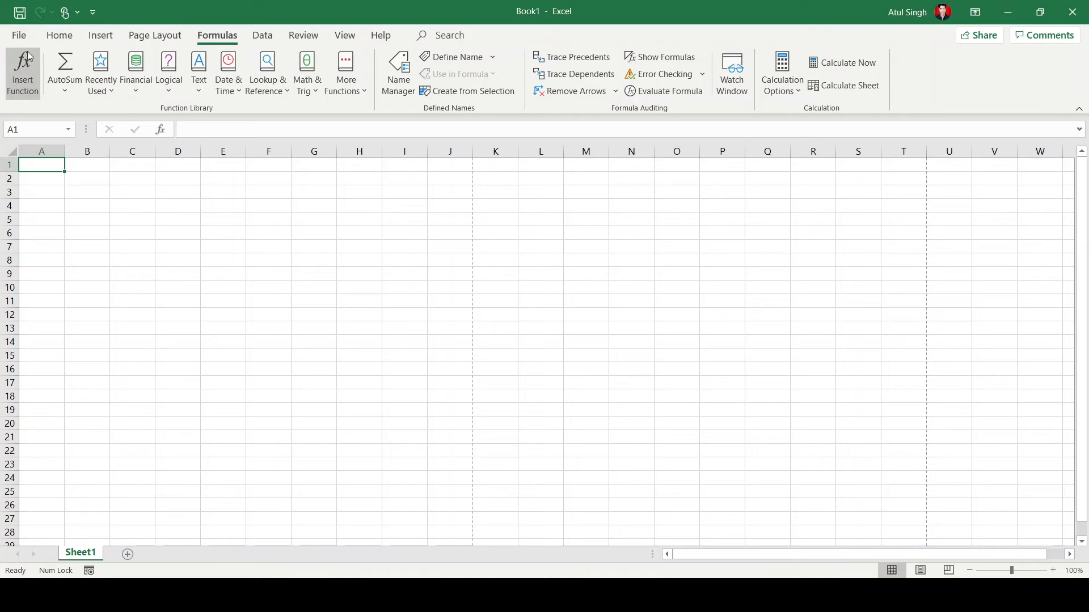
# - Open the help article on the Font Color command, read through its instructions, and close the help
pyautogui.click(60, 37)
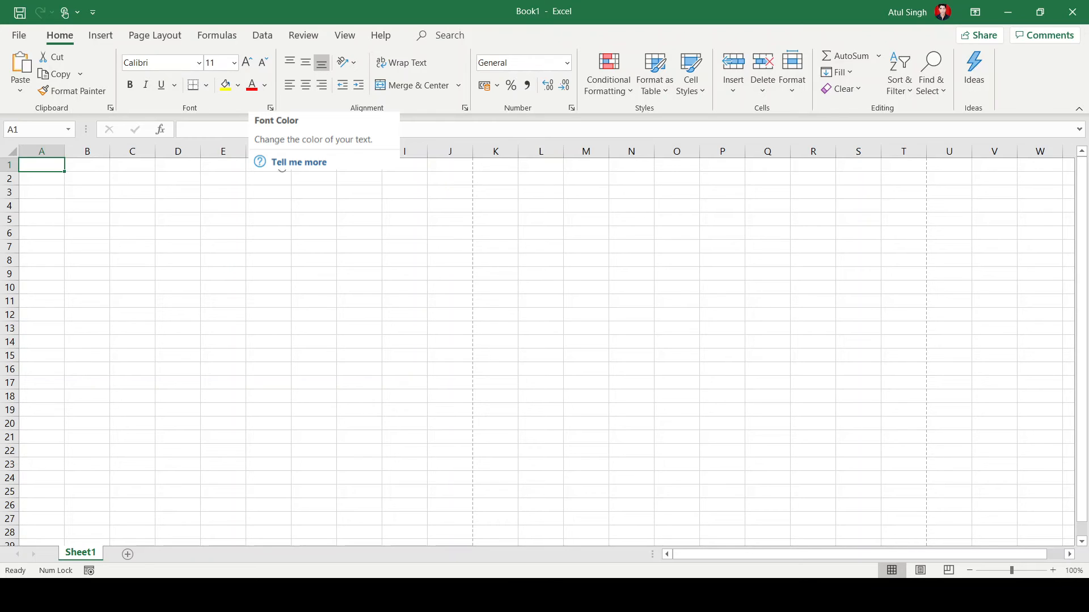
pyautogui.click(284, 170)
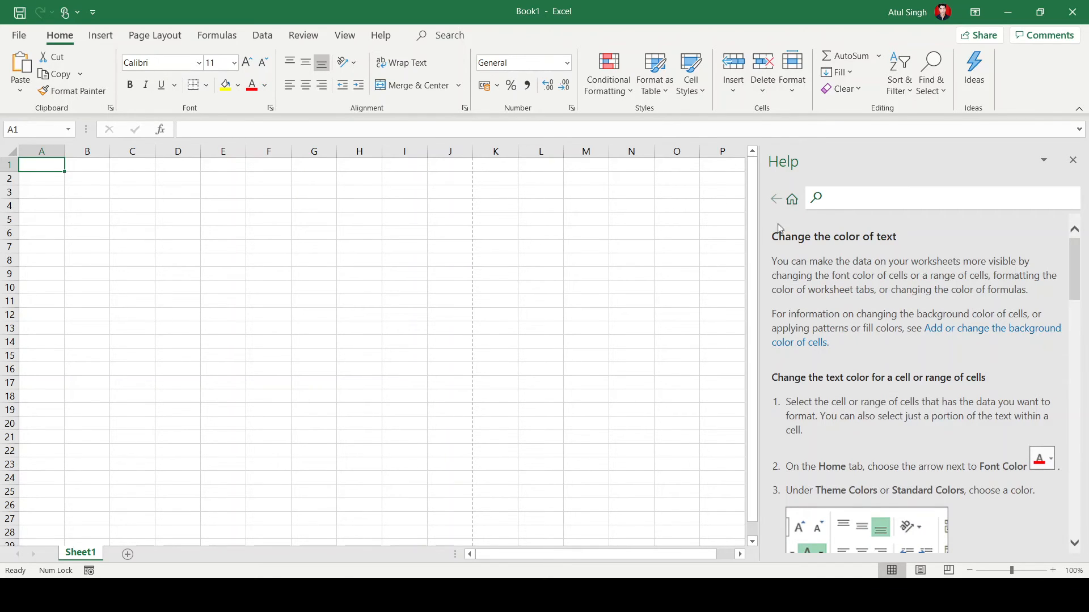
pyautogui.scroll(-1, 872, 352)
pyautogui.scroll(-3, 872, 352)
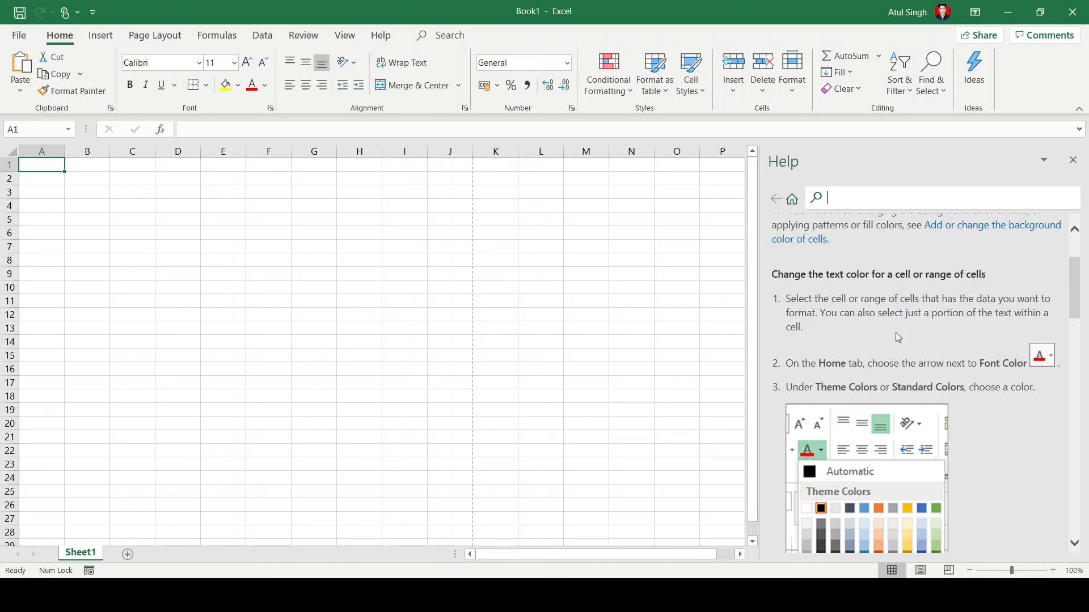
pyautogui.scroll(-4, 951, 343)
pyautogui.scroll(8, 962, 362)
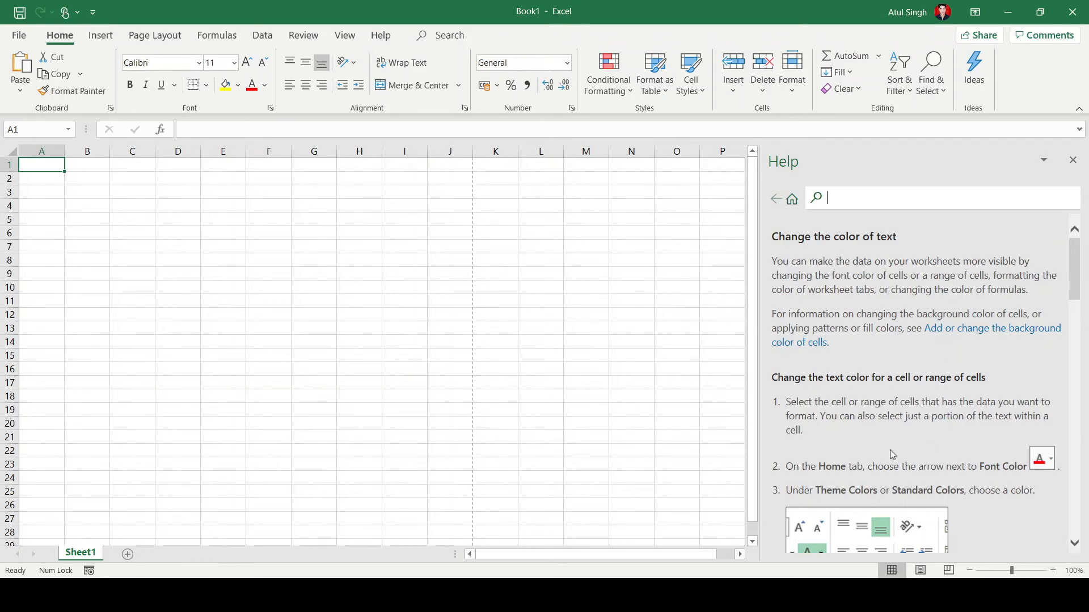
pyautogui.scroll(-1, 799, 335)
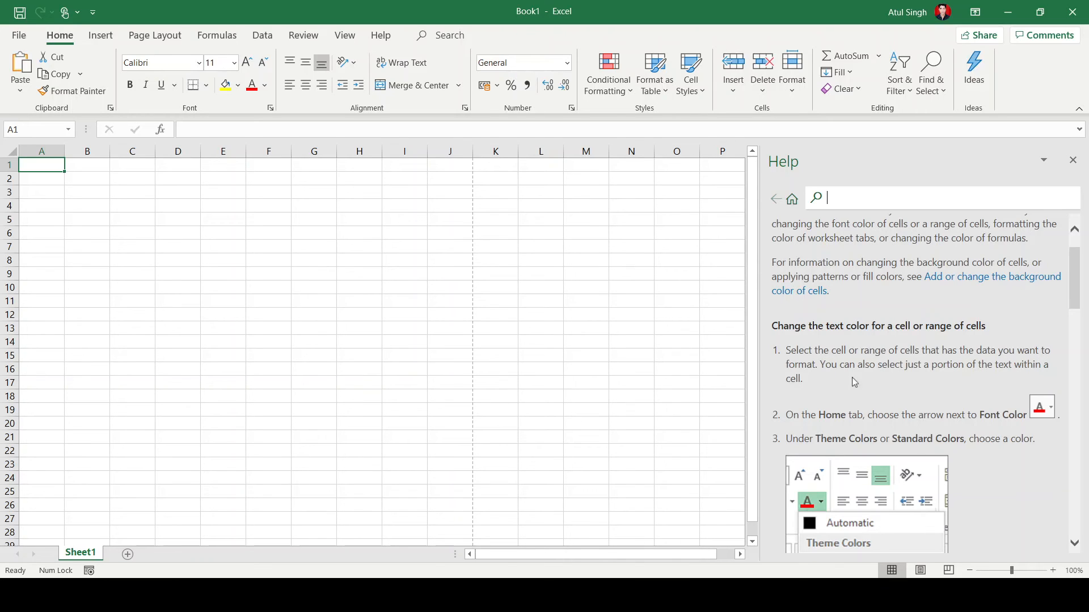
pyautogui.scroll(-3, 907, 363)
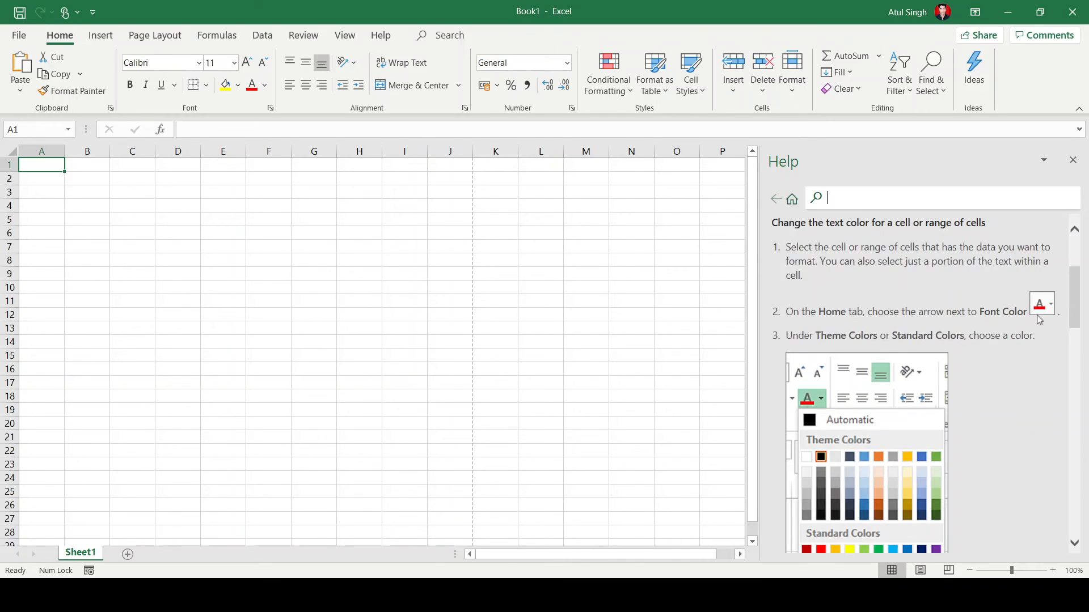
pyautogui.scroll(-2, 833, 420)
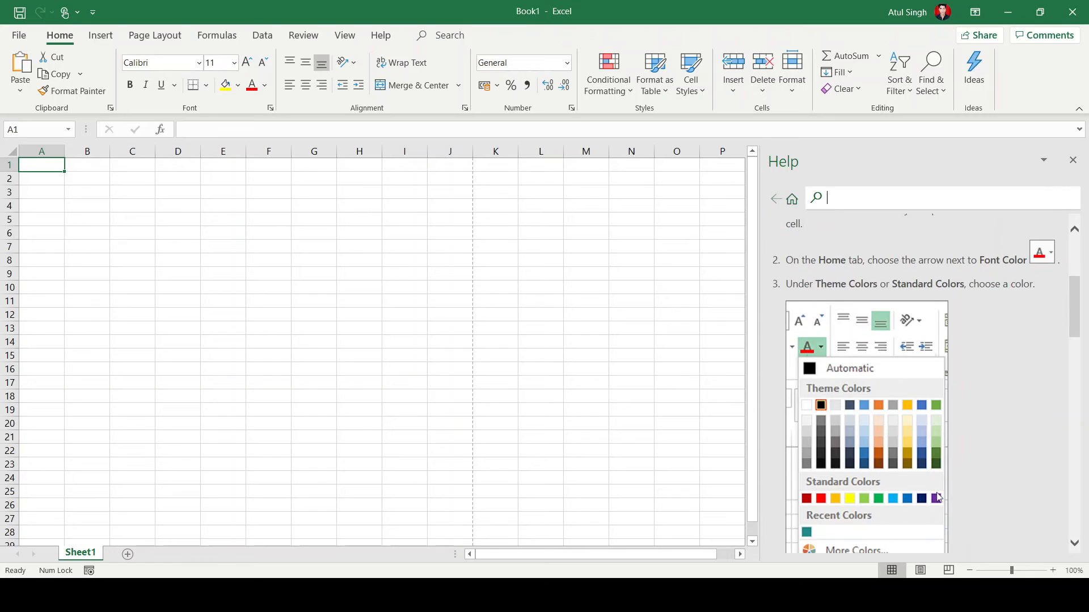
pyautogui.scroll(-3, 938, 498)
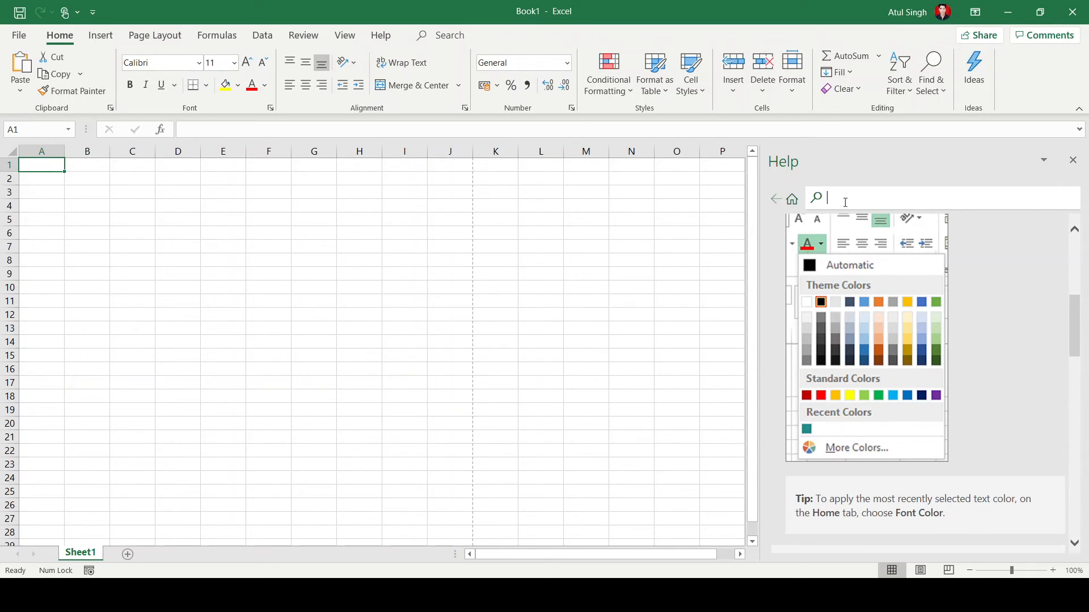
pyautogui.click(1073, 161)
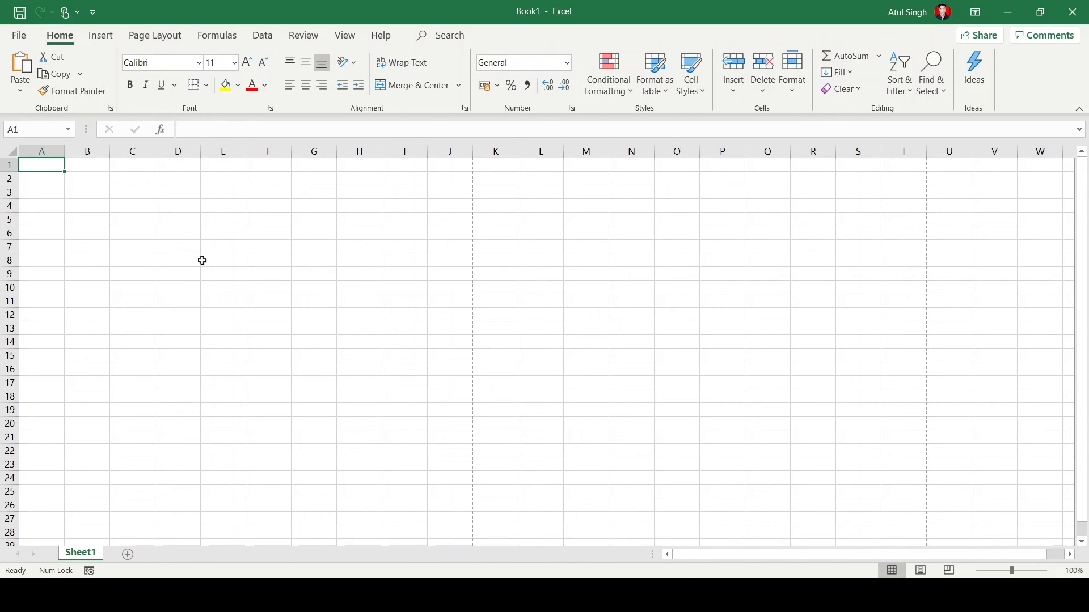
# - Review the Insert, Page Layout and Formulas commands and return to the Home commands
pyautogui.click(129, 87)
pyautogui.click(94, 37)
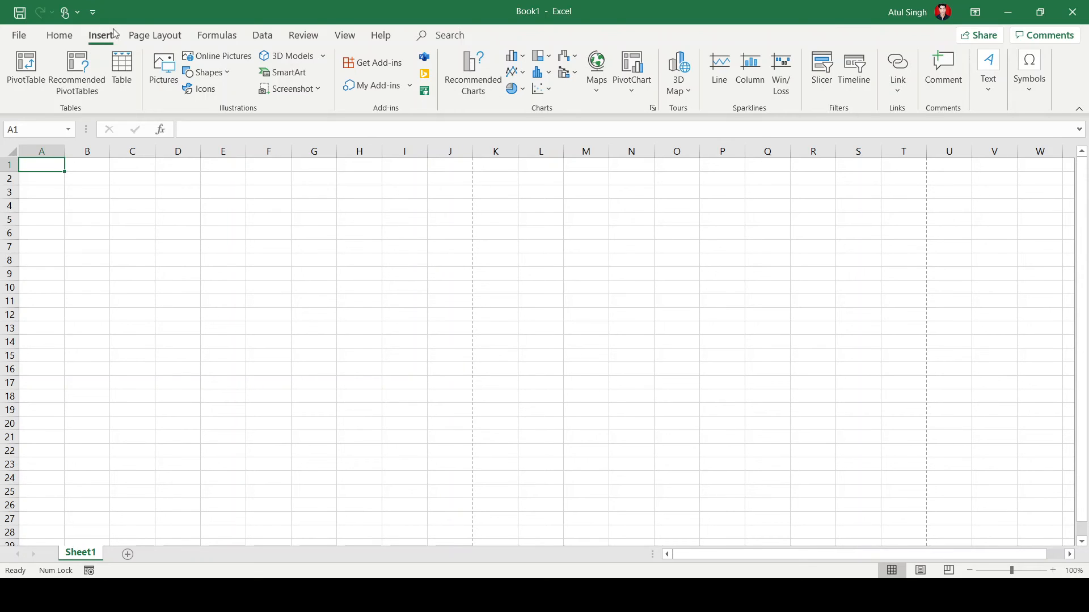
pyautogui.click(147, 41)
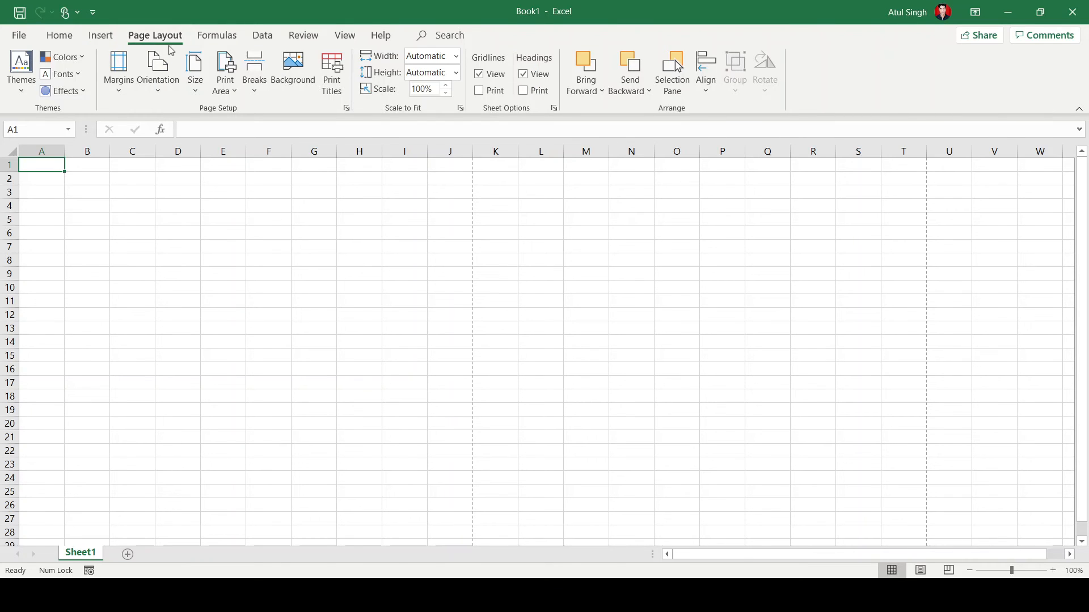
pyautogui.click(217, 36)
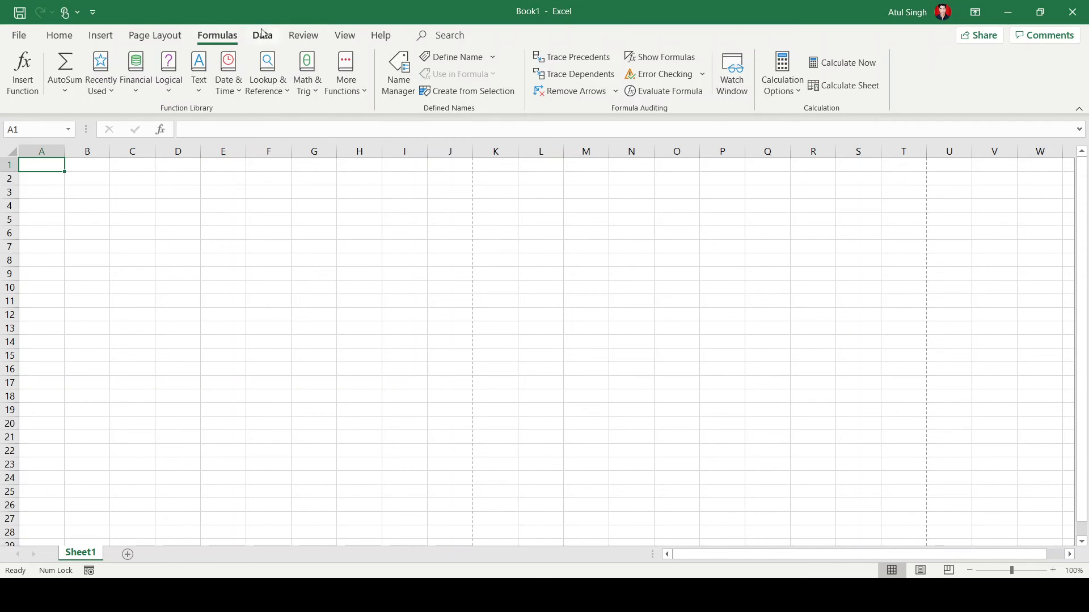
pyautogui.click(60, 38)
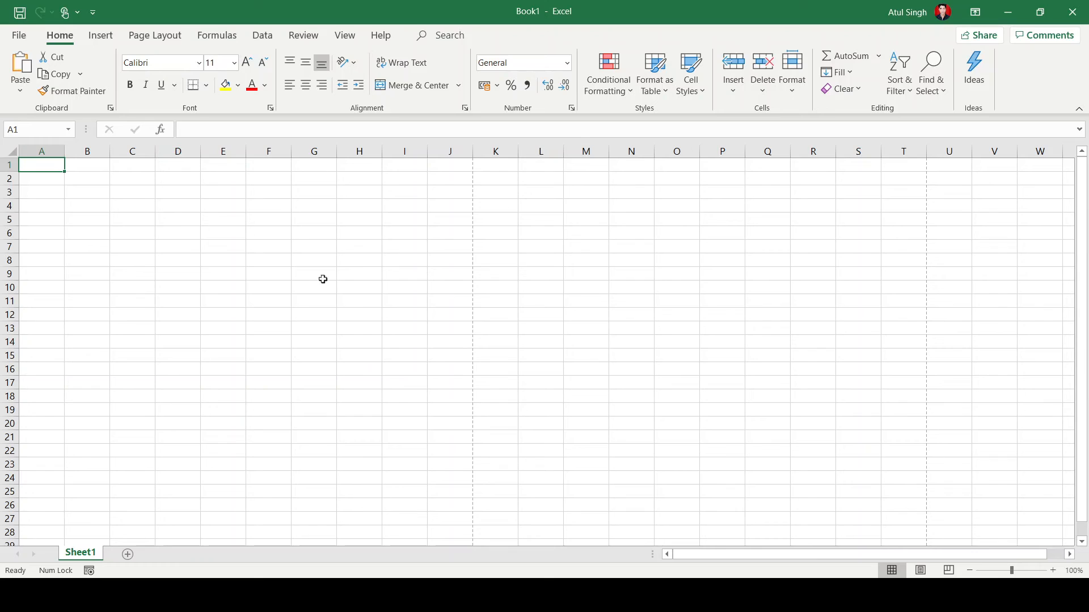
# - Show how rows and columns are selected by selecting rows 1, 5 and 4 and column B in full
pyautogui.click(203, 258)
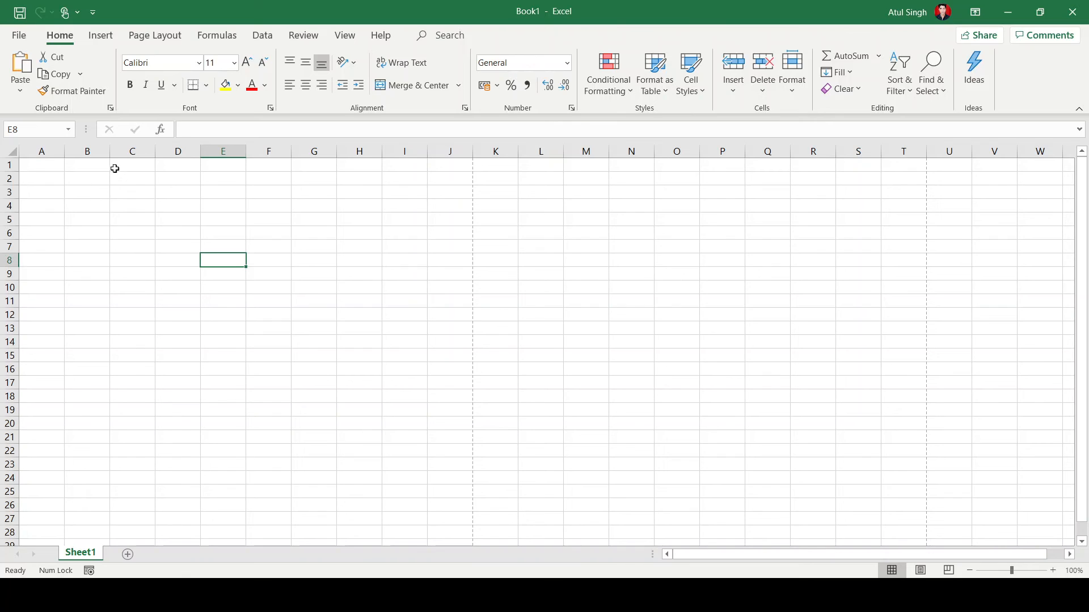
pyautogui.click(9, 165)
pyautogui.click(7, 219)
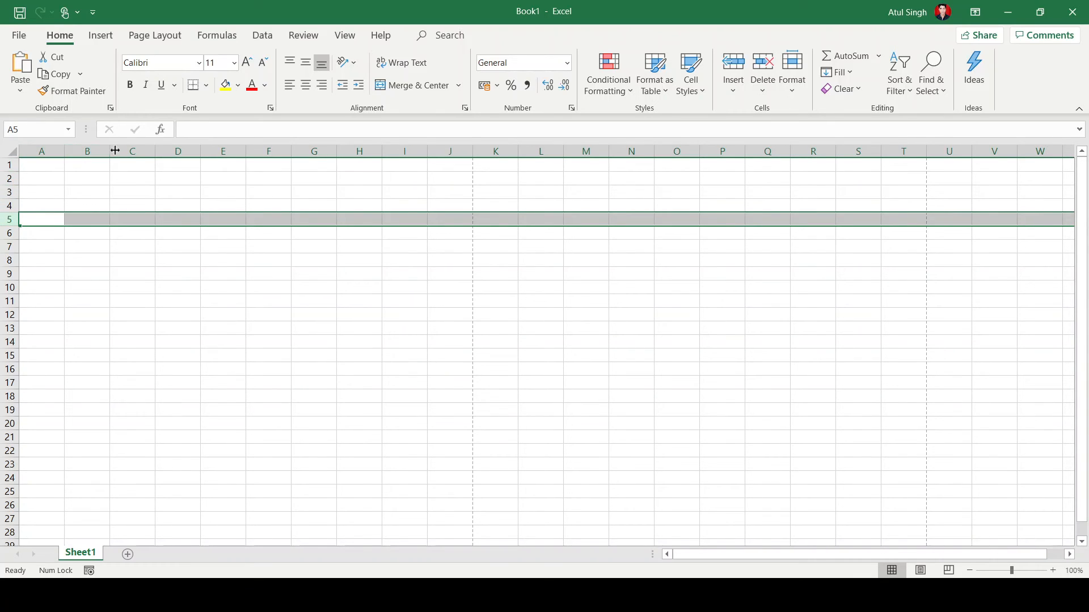
pyautogui.click(173, 168)
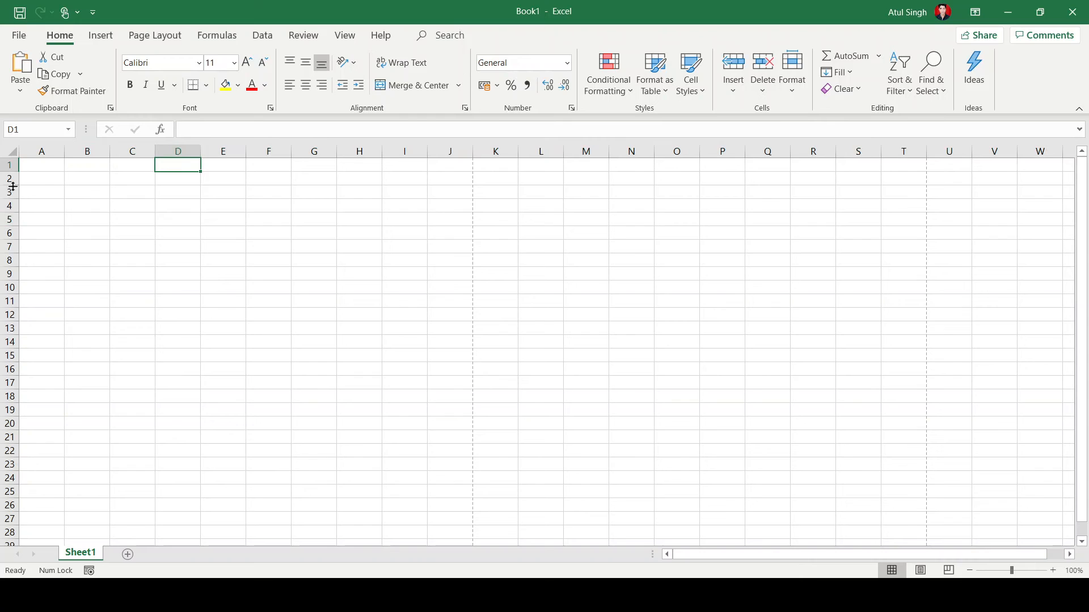
pyautogui.click(10, 206)
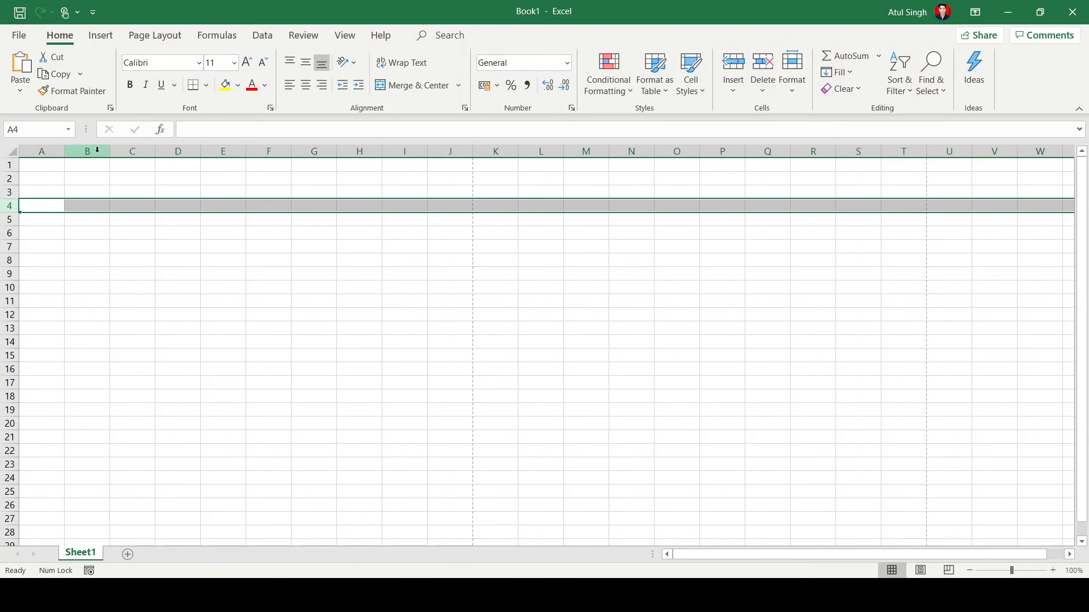
pyautogui.click(97, 150)
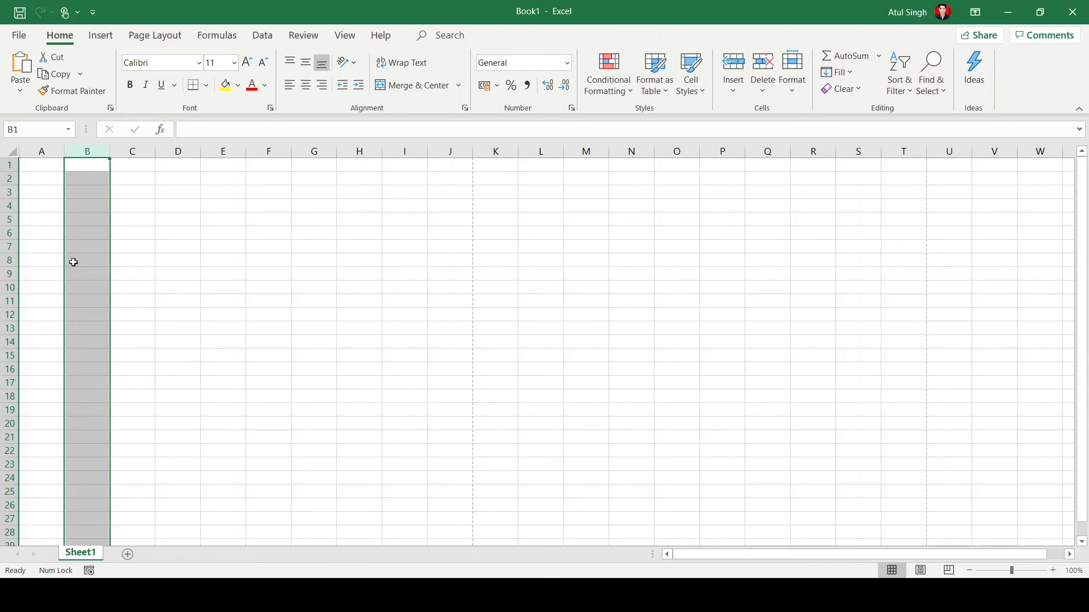
# - Select individual cells around the sheet, including B7, F7, F6, C4, L10 and H9, to see their addresses
pyautogui.click(89, 245)
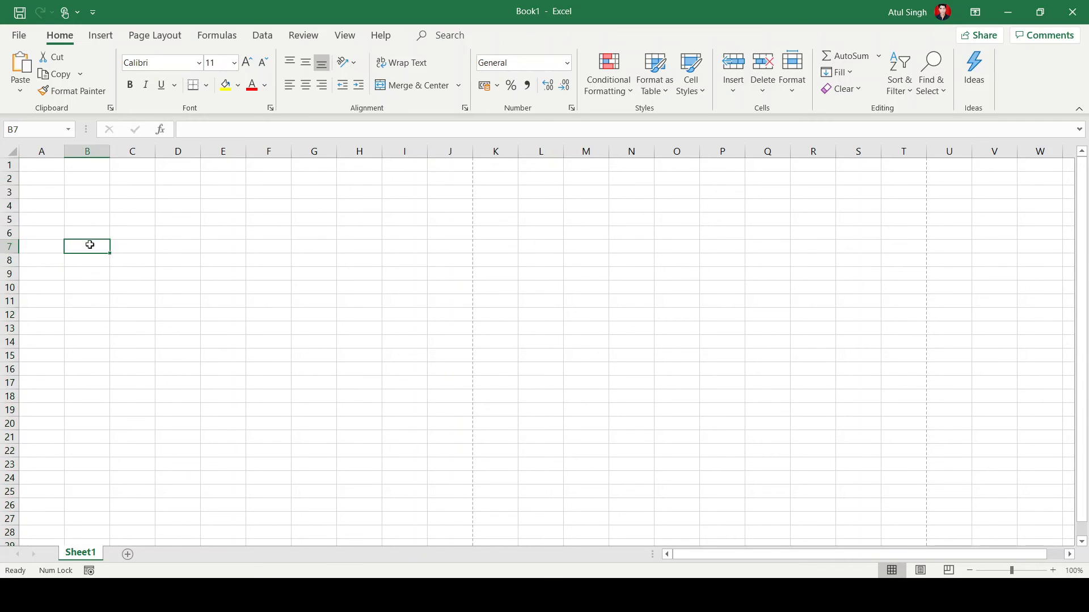
pyautogui.click(264, 245)
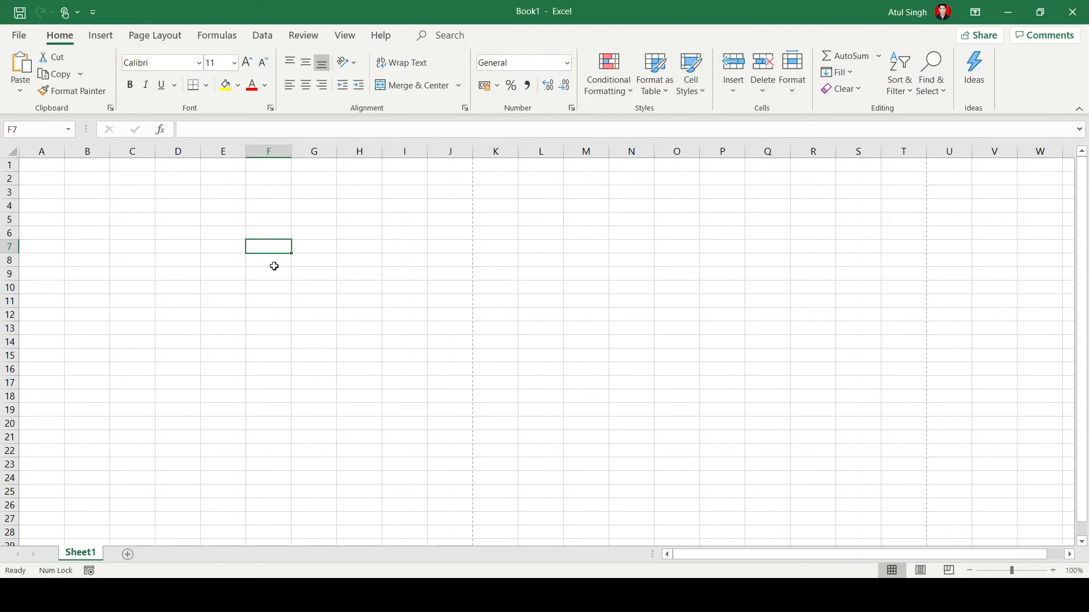
pyautogui.click(259, 232)
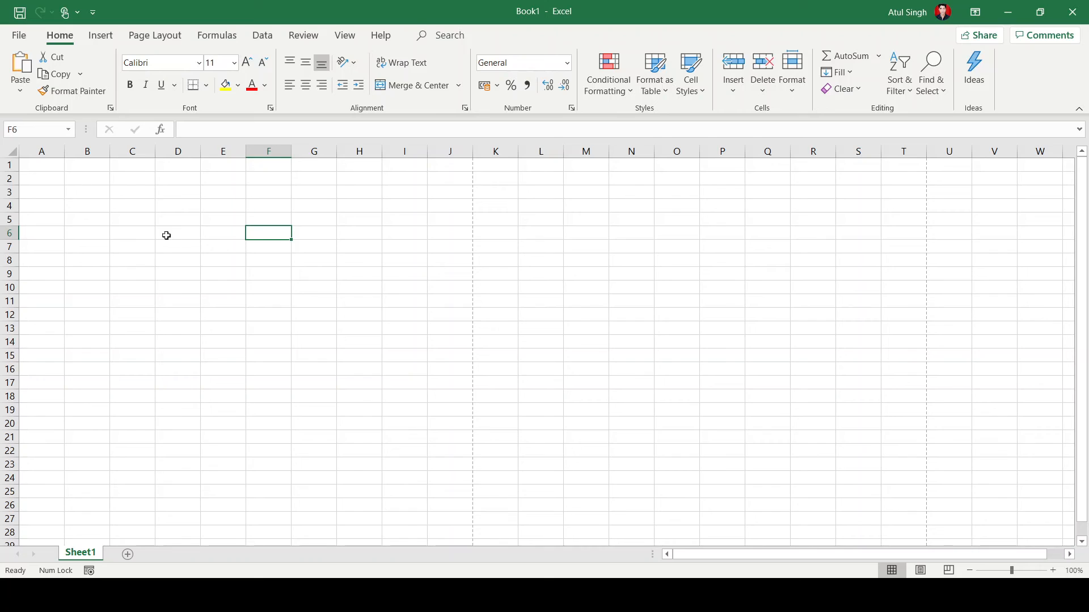
pyautogui.click(491, 305)
pyautogui.click(124, 202)
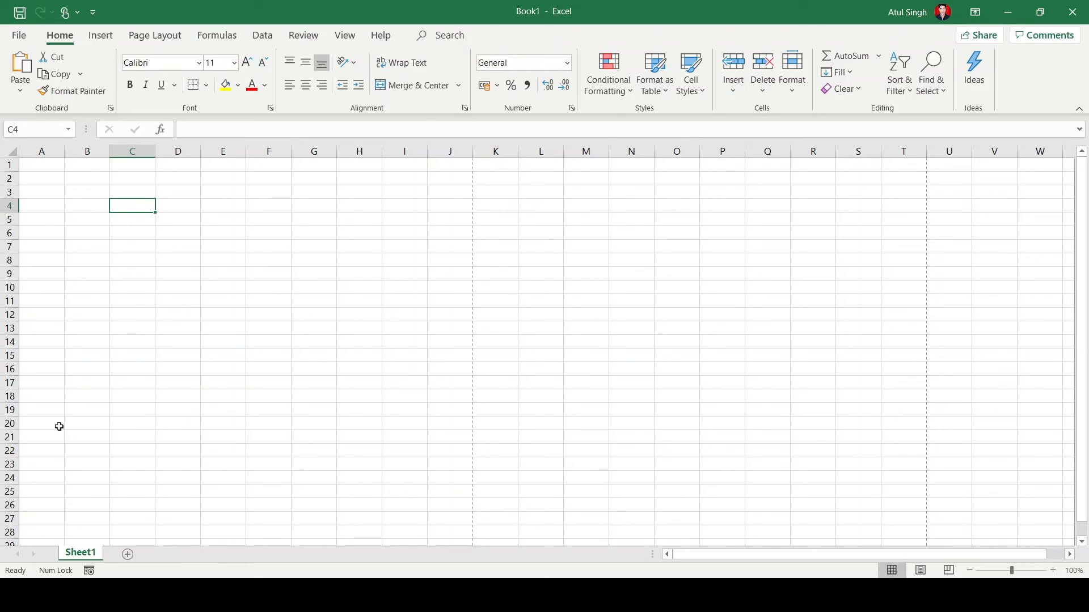
pyautogui.click(58, 425)
pyautogui.click(519, 291)
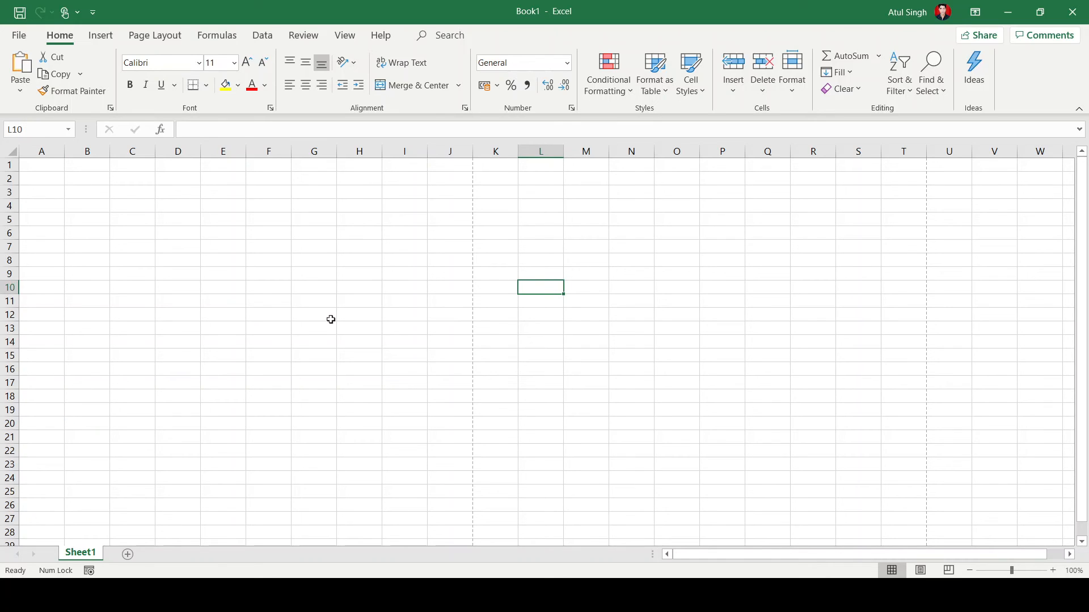
pyautogui.click(371, 275)
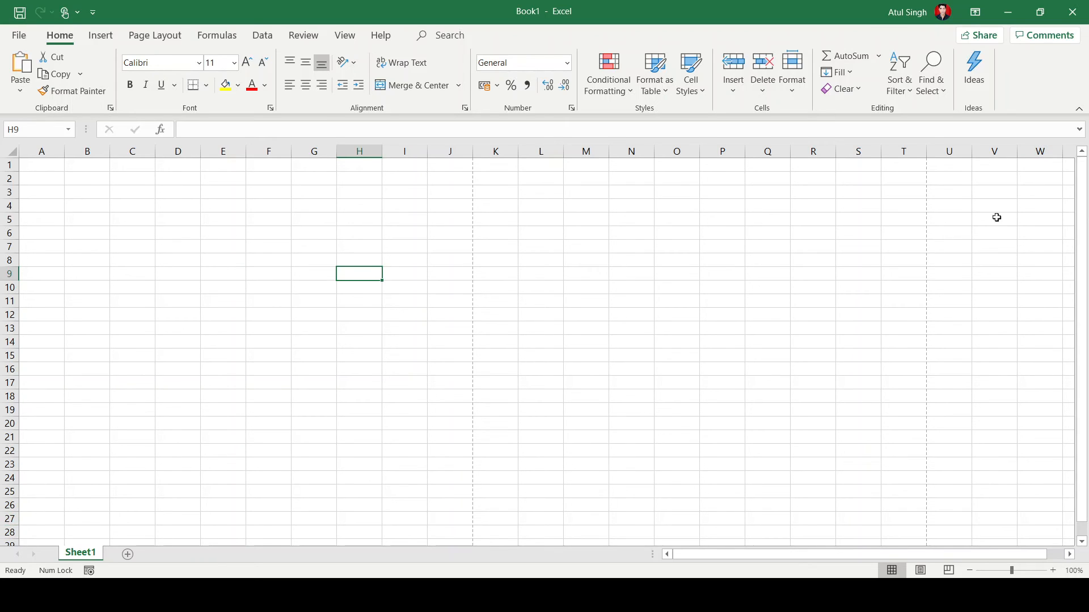
# - Go directly to cell Z50 by entering its address
pyautogui.click(34, 131)
pyautogui.write('z50')
pyautogui.press('Return')
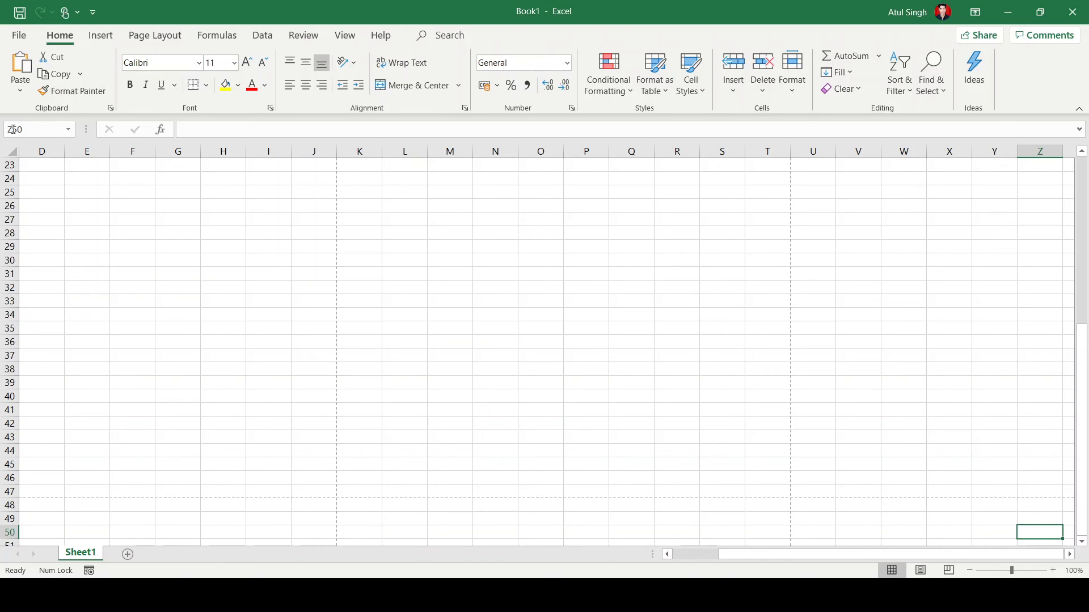
# - Go back to cell A1 by its address, and select the range H3:H10 before moving to cell D8
pyautogui.click(38, 130)
pyautogui.write('a1')
pyautogui.press('Return')
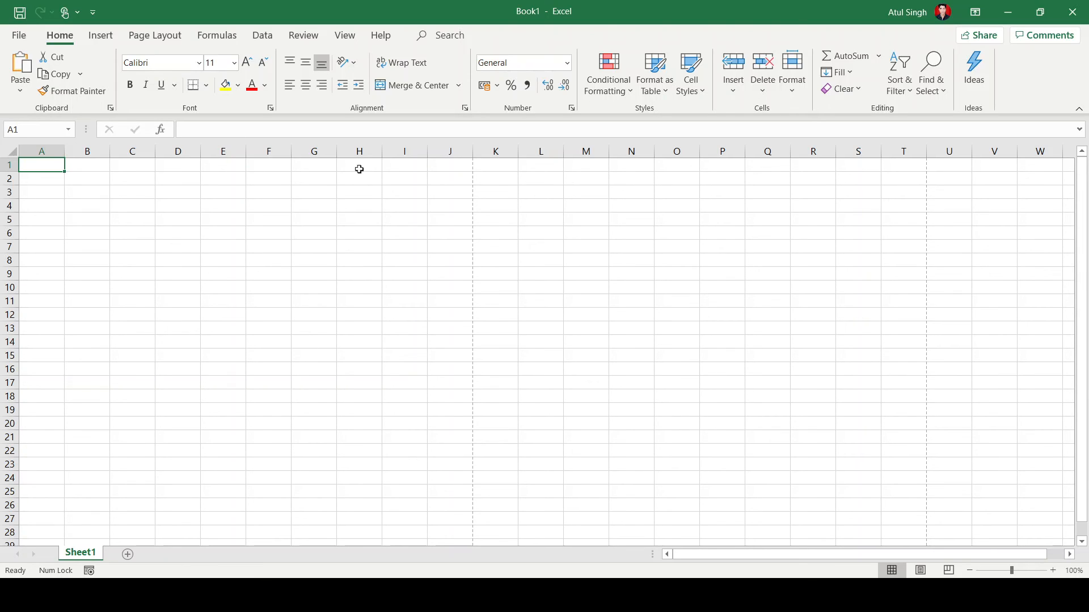
pyautogui.moveTo(359, 191); pyautogui.dragTo(369, 292)
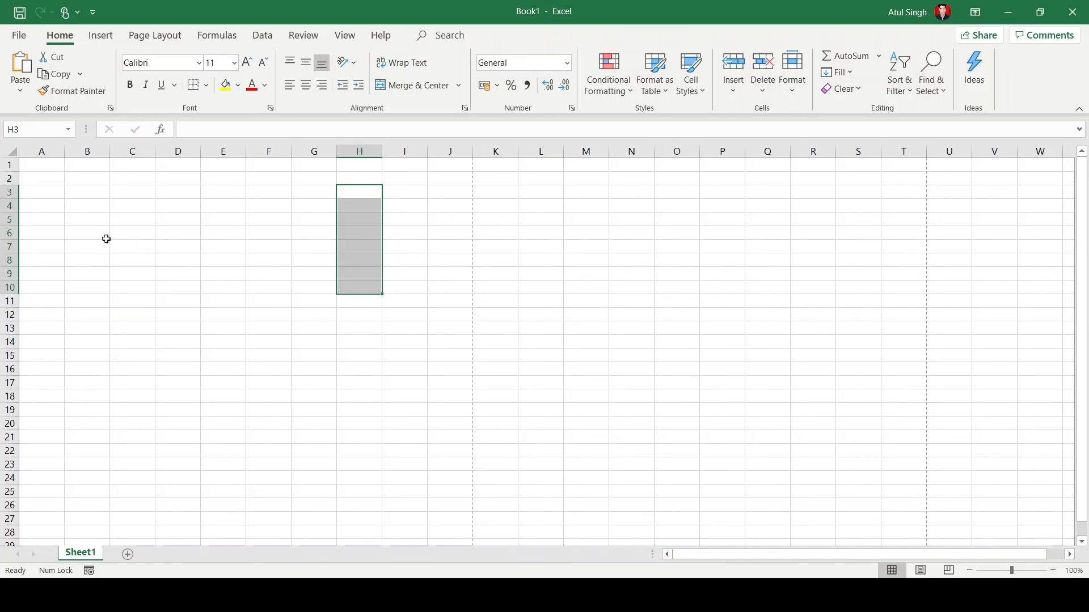
pyautogui.click(195, 261)
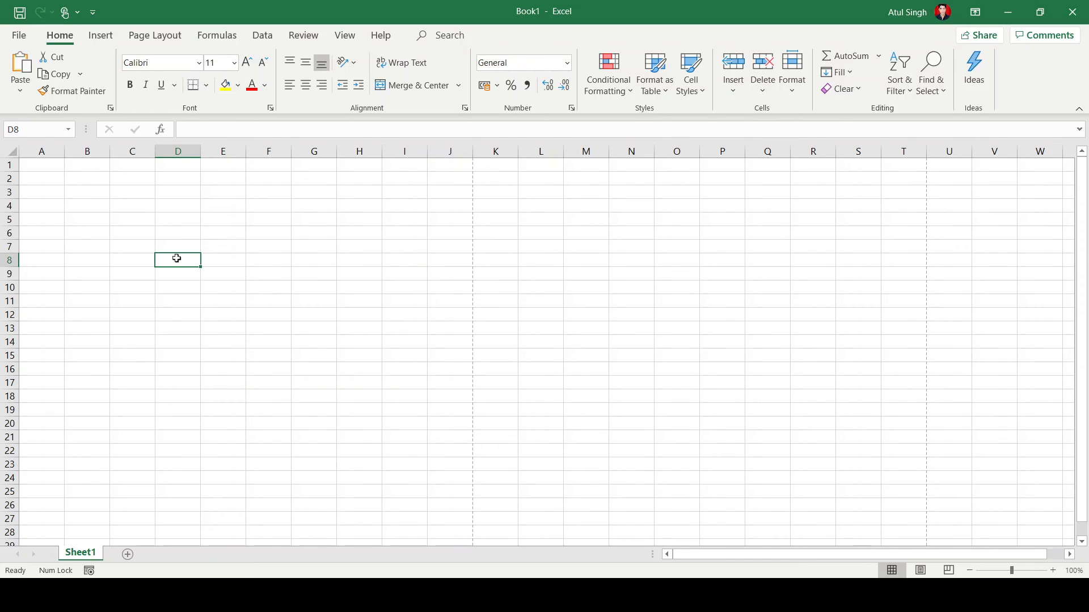
# - Enter the formula =2*2 in cell D5 and reselect the cell to view its formula
pyautogui.click(178, 221)
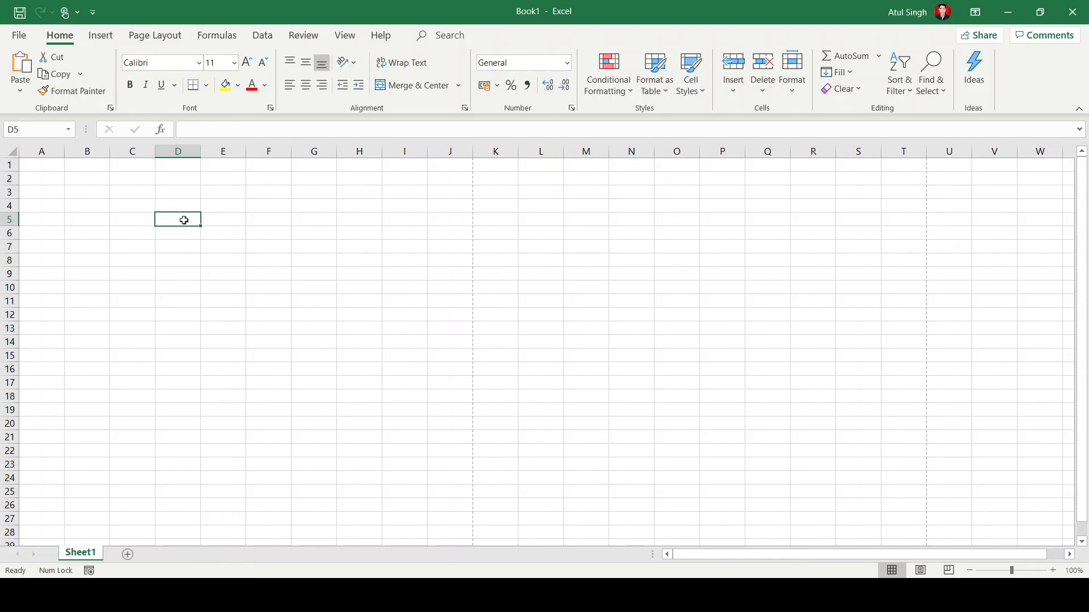
pyautogui.write('=2')
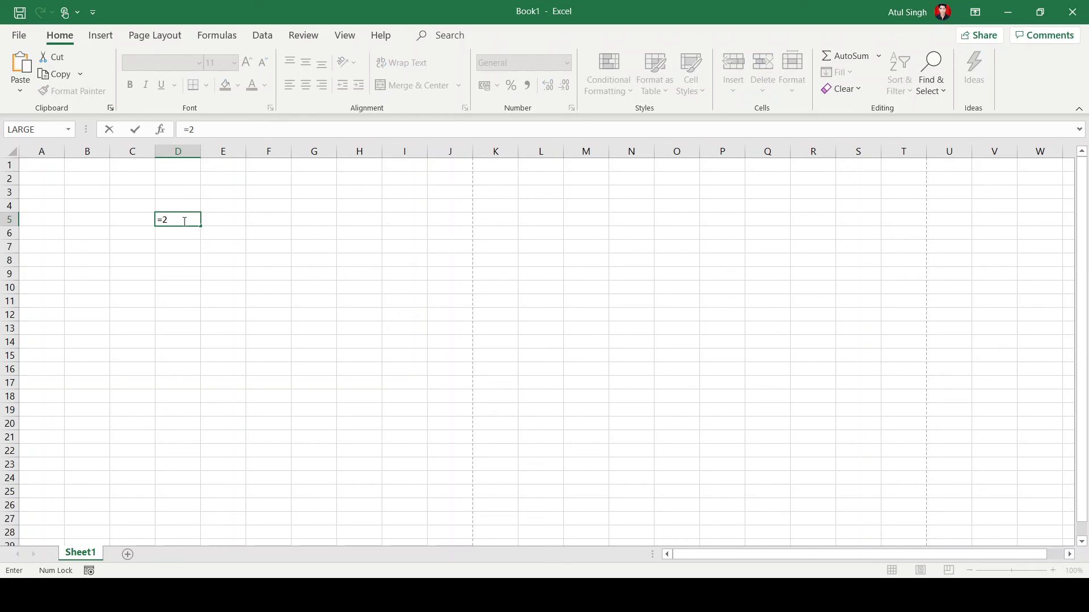
pyautogui.write('*2')
pyautogui.press('Return')
pyautogui.click(183, 221)
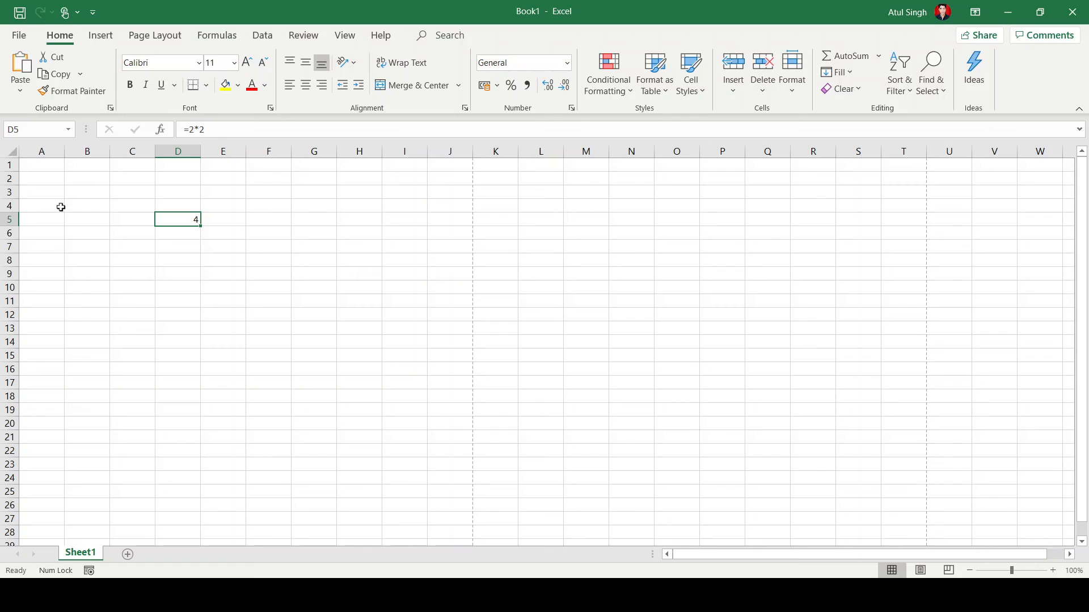
pyautogui.click(269, 315)
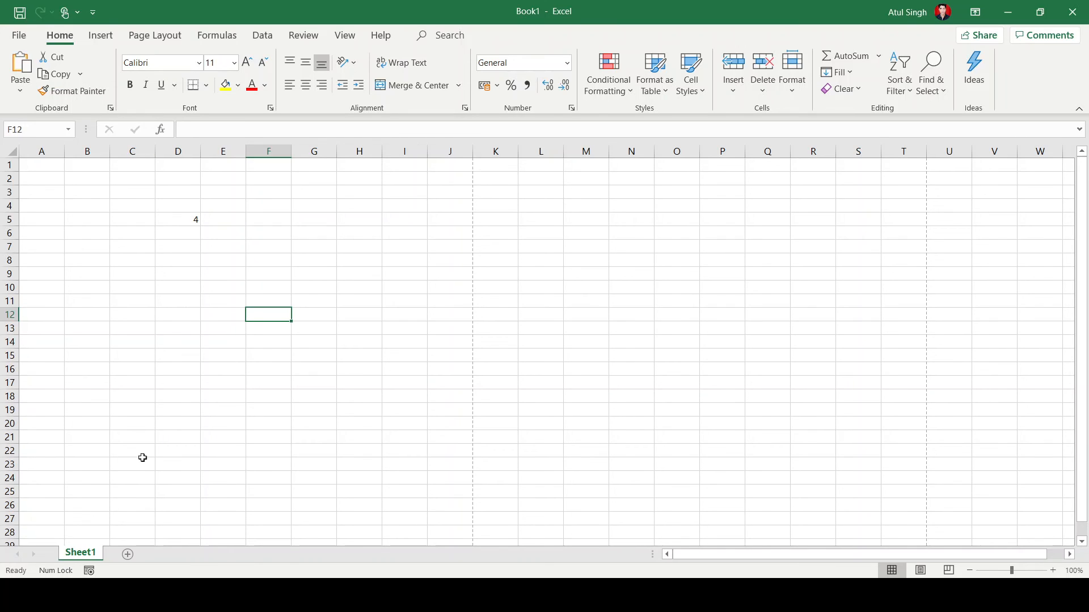
# - Add two new worksheets to the workbook and return to the first sheet
pyautogui.click(128, 554)
pyautogui.click(169, 555)
pyautogui.click(91, 554)
pyautogui.click(124, 553)
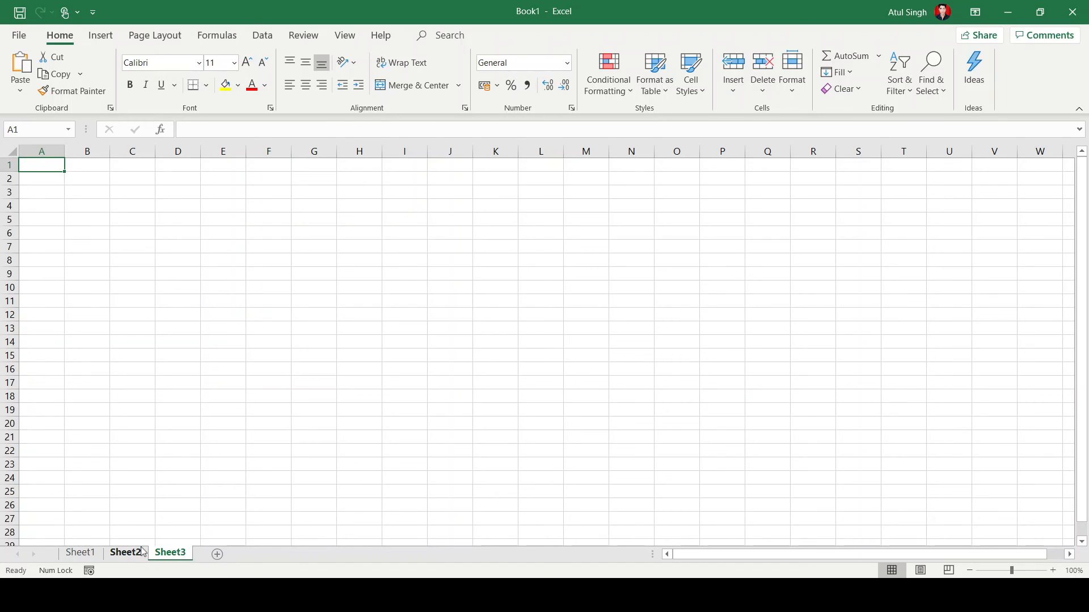
pyautogui.click(94, 555)
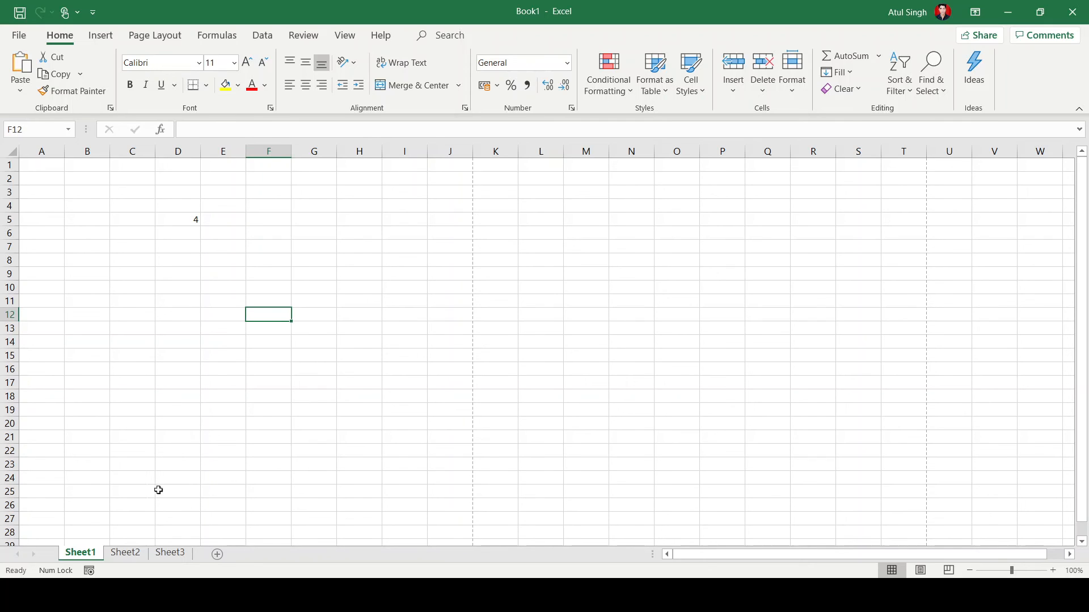
# - Switch back and forth among Sheet1, Sheet2 and Sheet3 to view each worksheet, finishing on Sheet1
pyautogui.click(125, 552)
pyautogui.hotkey('ctrl', 'pagedown')
pyautogui.click(80, 553)
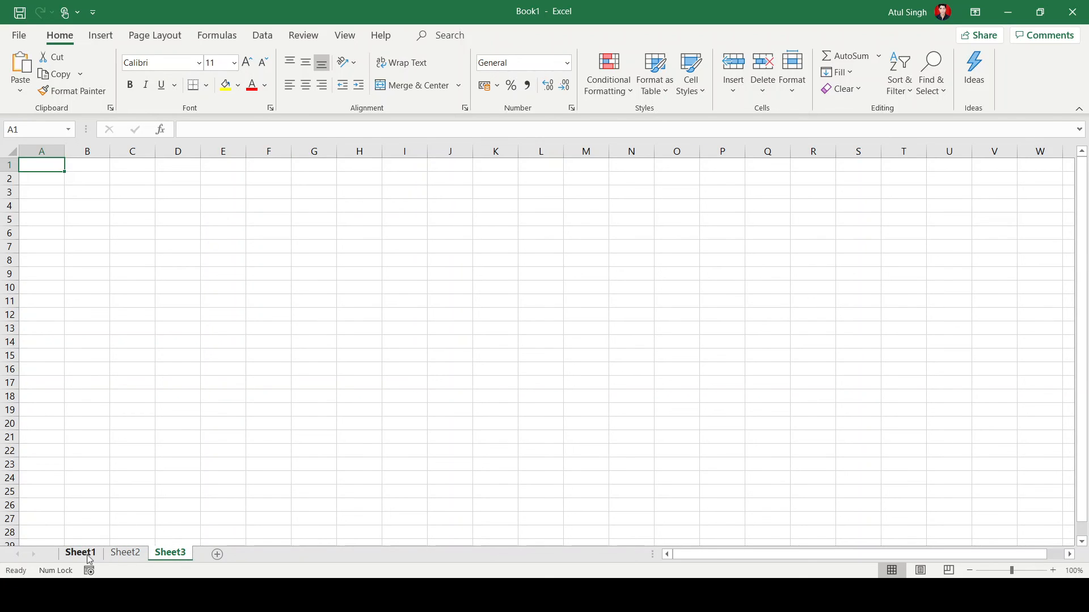
pyautogui.click(123, 554)
pyautogui.click(90, 554)
pyautogui.click(123, 554)
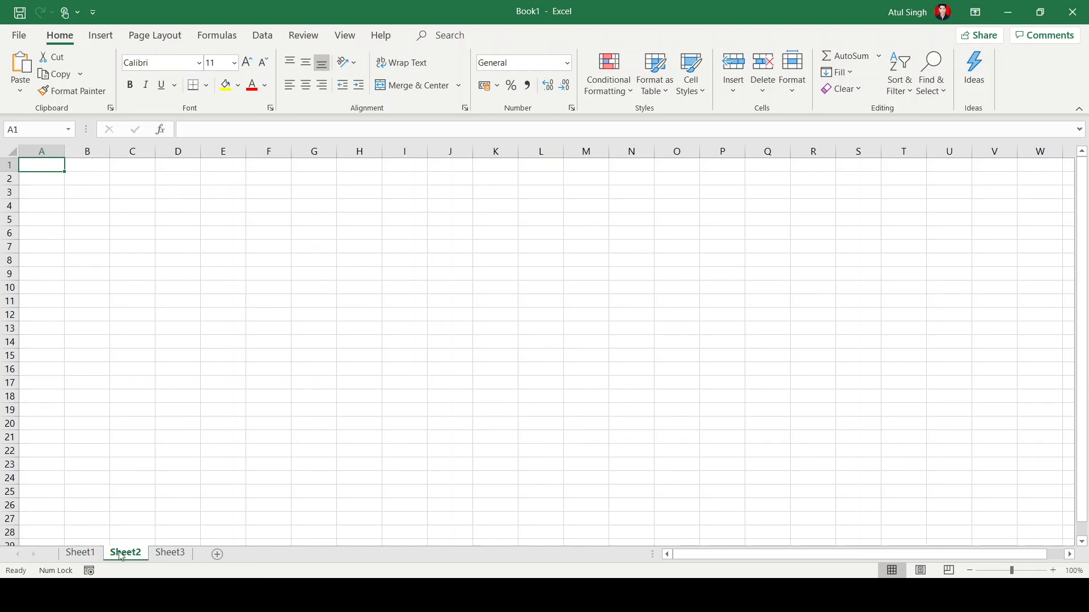
pyautogui.click(180, 558)
pyautogui.click(122, 556)
pyautogui.click(93, 559)
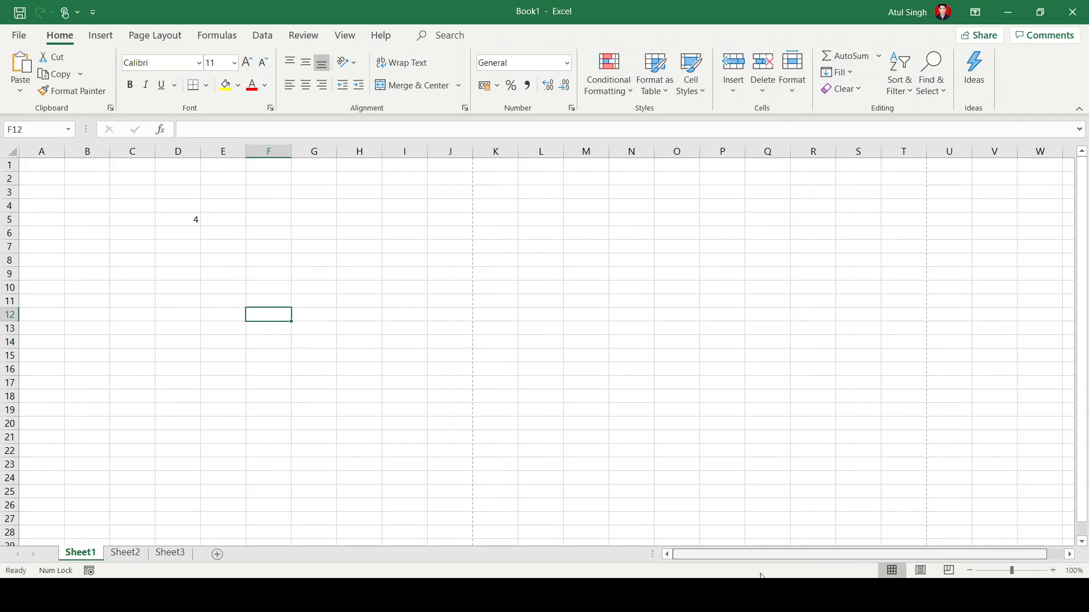
# - Look across Sheet1 horizontally and vertically, and select cells around D5 before settling on D5 to view its formula
pyautogui.moveTo(834, 569); pyautogui.dragTo(927, 550)
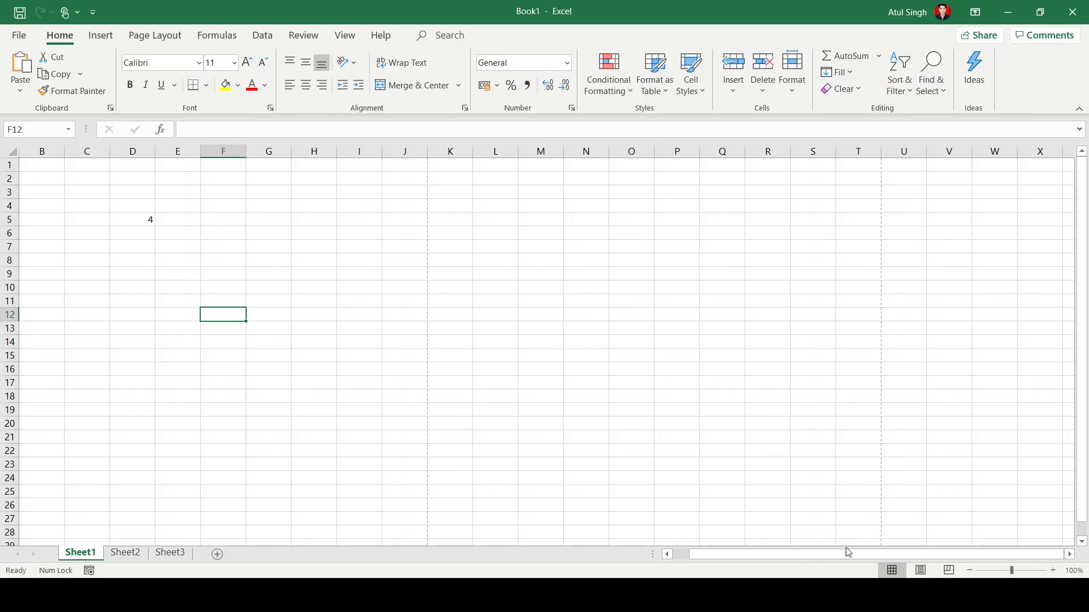
pyautogui.moveTo(842, 556); pyautogui.dragTo(818, 558)
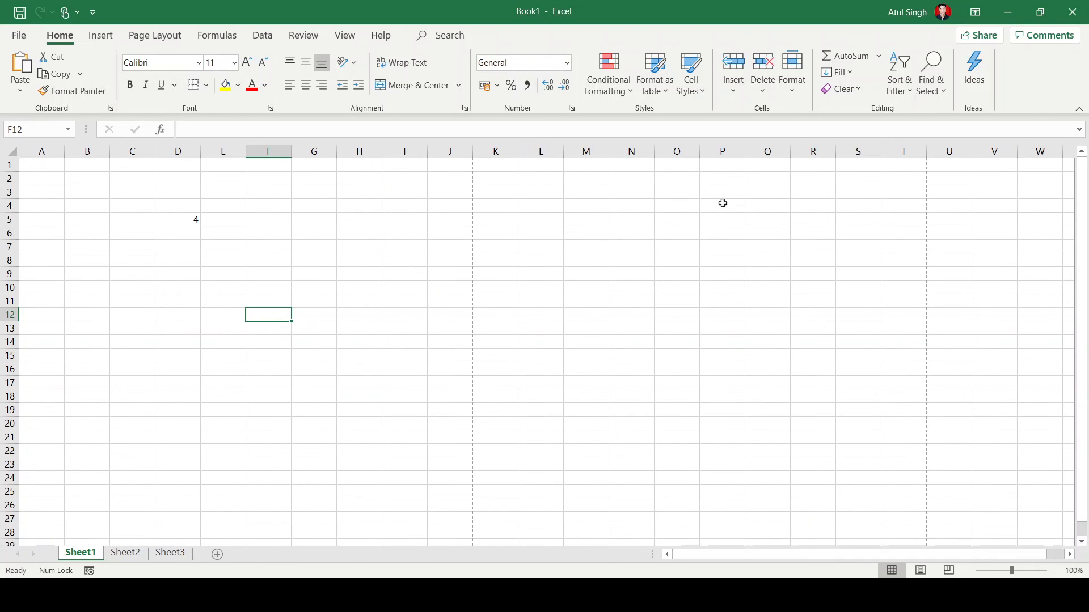
pyautogui.moveTo(1087, 296); pyautogui.dragTo(1082, 203)
pyautogui.click(195, 222)
pyautogui.click(366, 311)
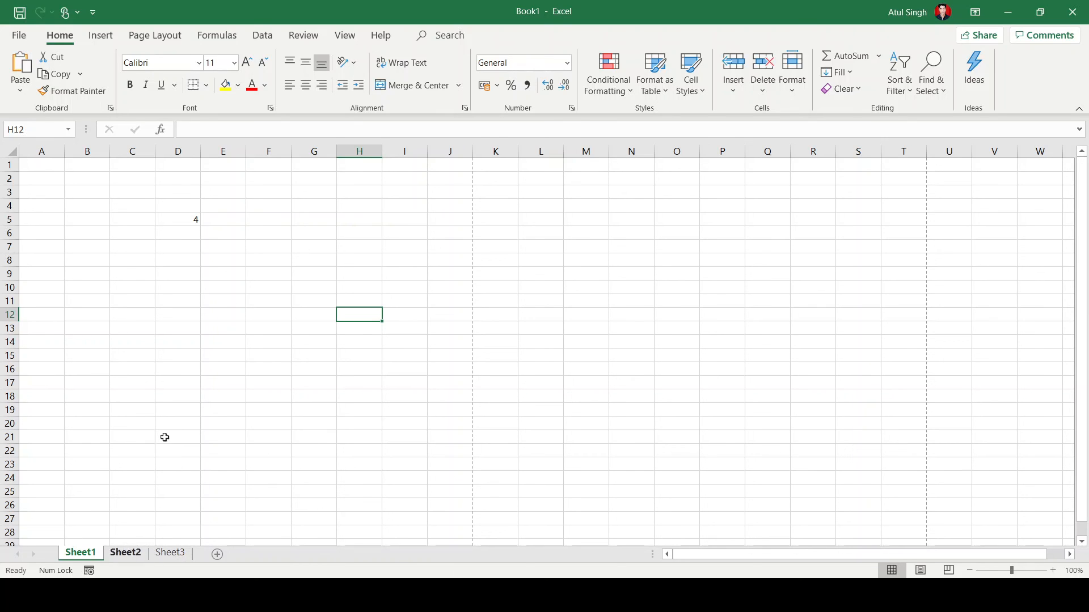
pyautogui.click(177, 209)
pyautogui.click(179, 229)
pyautogui.click(178, 218)
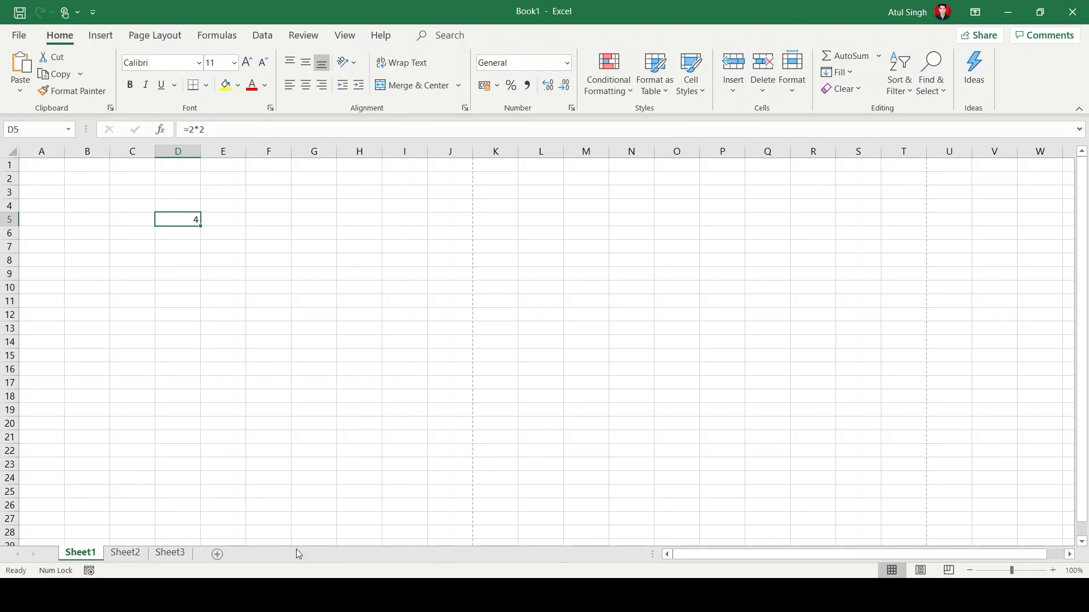
# - Enter 8 in cell D6 and 9 in cell D7
pyautogui.click(178, 234)
pyautogui.write('8')
pyautogui.press('Return')
pyautogui.write('9')
pyautogui.press('Return')
# - Select the ranges D5:D7 and D5:D6 in turn to view their status bar summaries, finishing with D5:D7 selected
pyautogui.moveTo(178, 214); pyautogui.dragTo(180, 248)
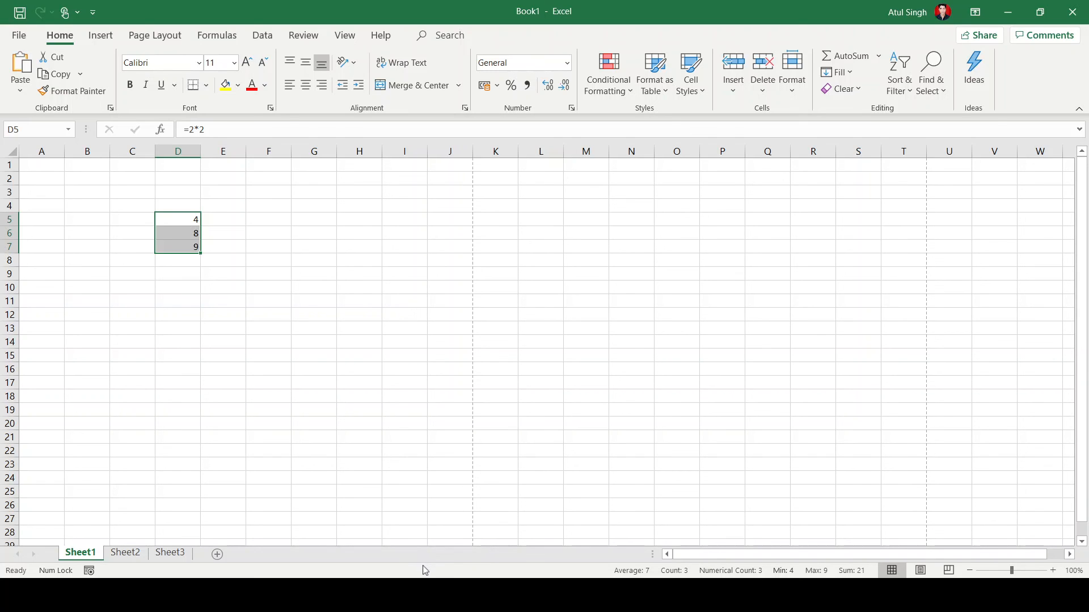
pyautogui.click(275, 275)
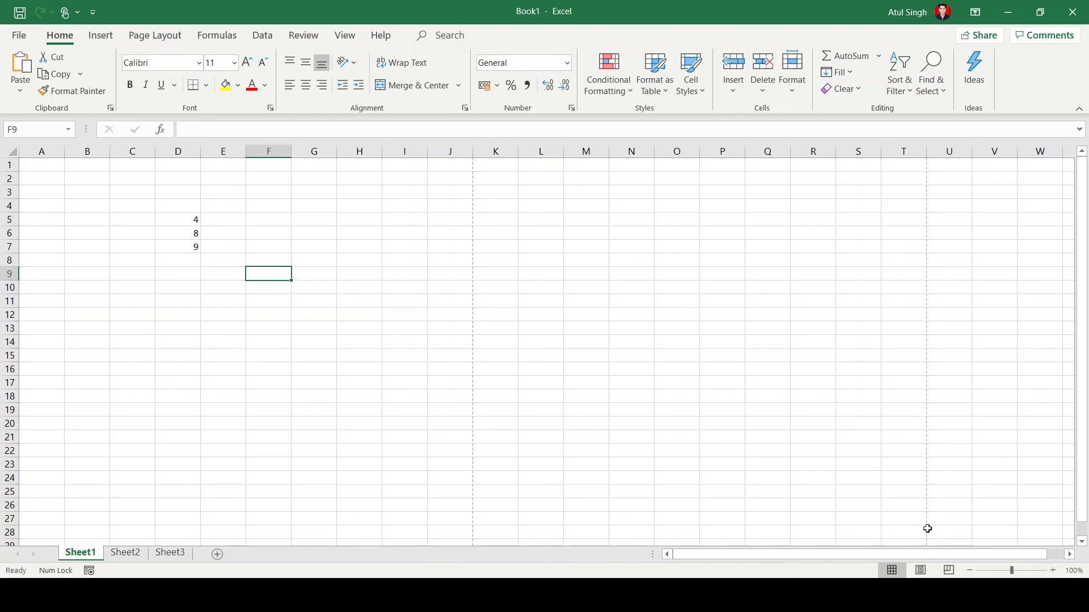
pyautogui.click(182, 219)
pyautogui.moveTo(182, 219)
pyautogui.mouseDown()
pyautogui.moveTo(178, 247)
pyautogui.moveTo(178, 233)
pyautogui.mouseUp()
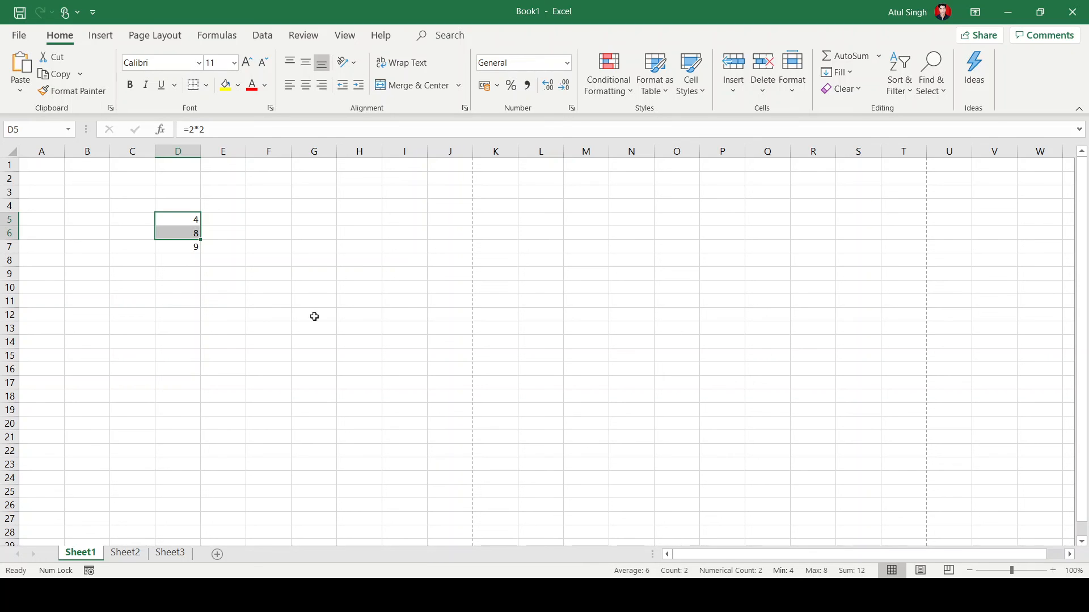
pyautogui.click(915, 452)
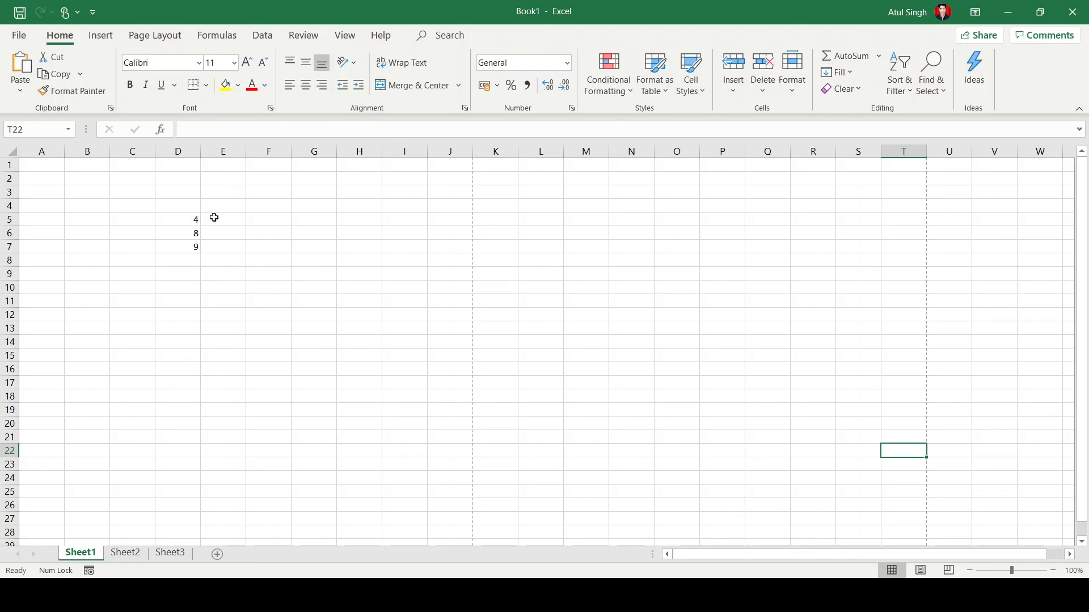
pyautogui.moveTo(191, 218); pyautogui.dragTo(184, 246)
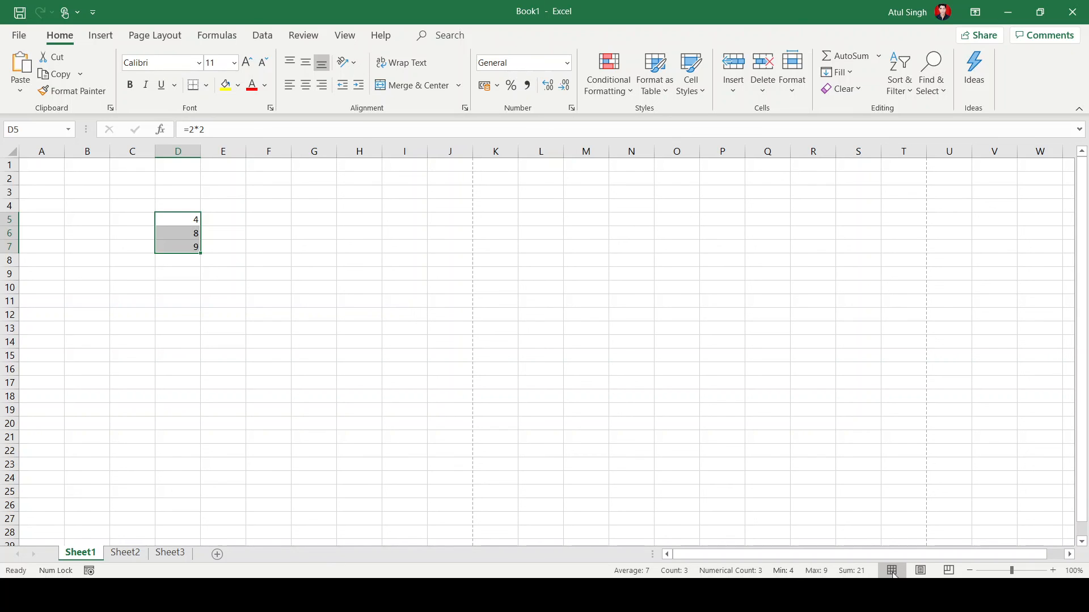
# - View Sheet1 in Page Layout, look through its pages, select cells B3 and H7, and return to Normal view
pyautogui.click(921, 570)
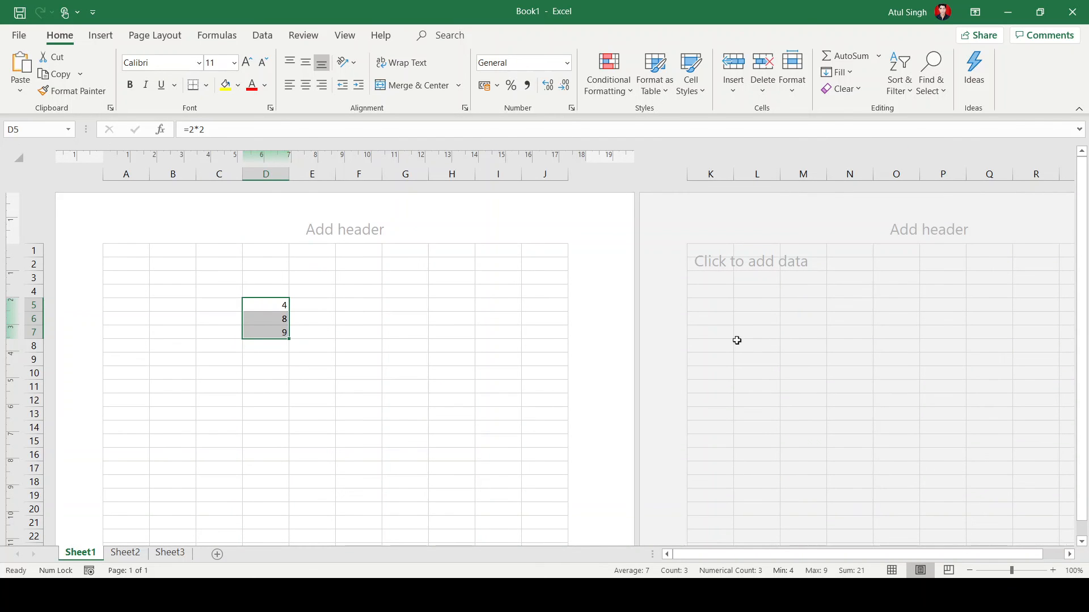
pyautogui.scroll(-3, 736, 334)
pyautogui.scroll(-15, 736, 335)
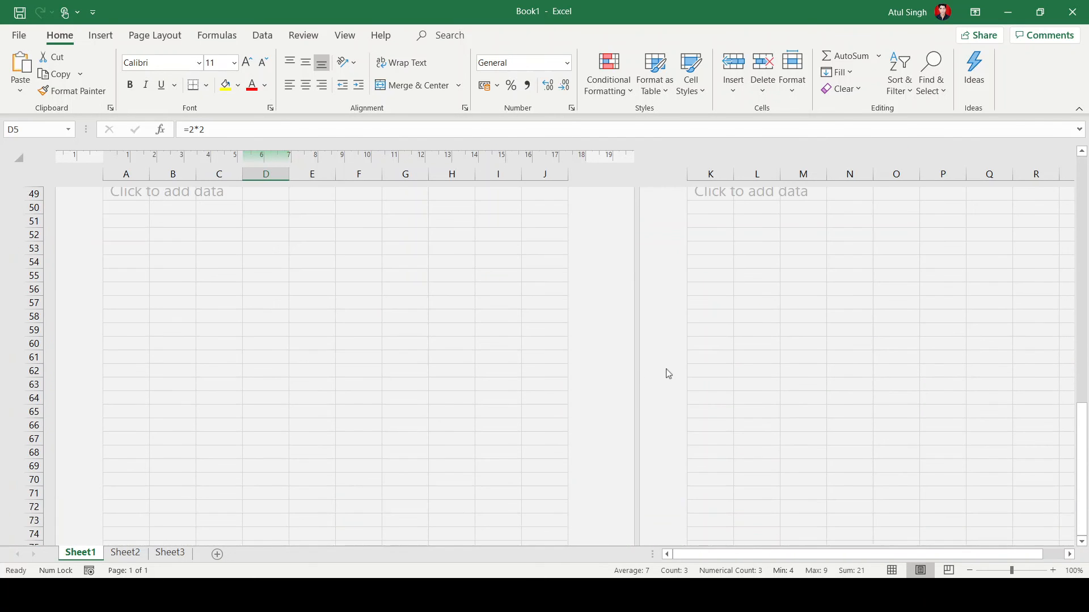
pyautogui.scroll(18, 656, 381)
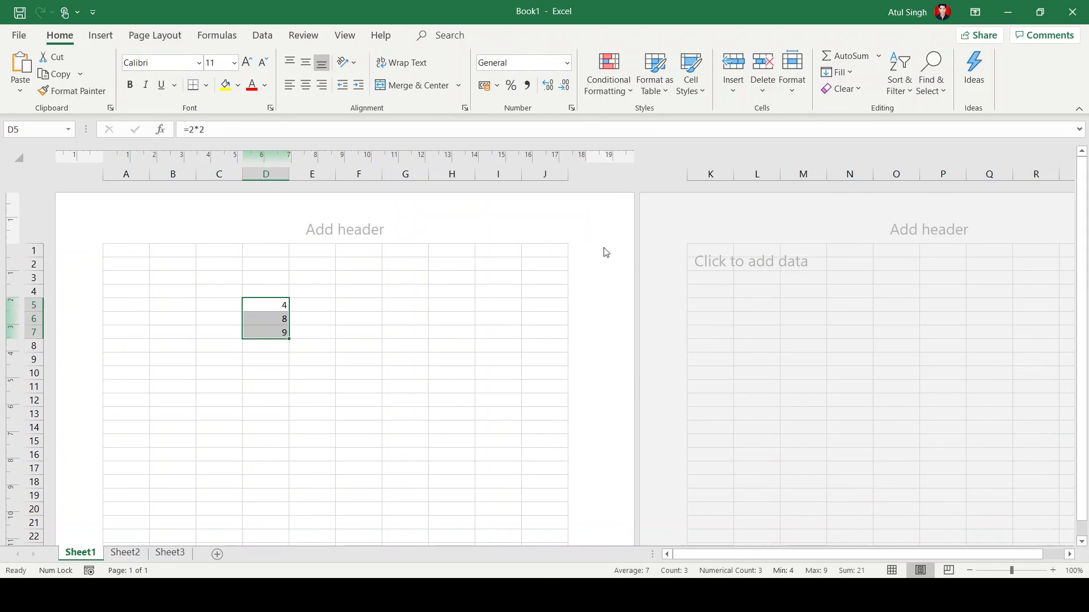
pyautogui.click(153, 277)
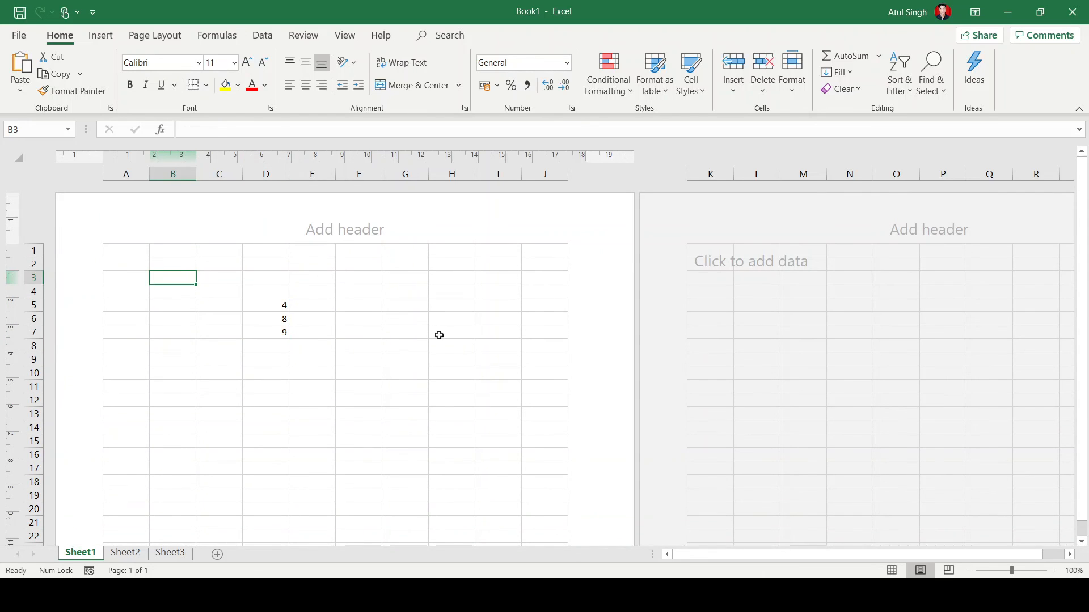
pyautogui.click(440, 334)
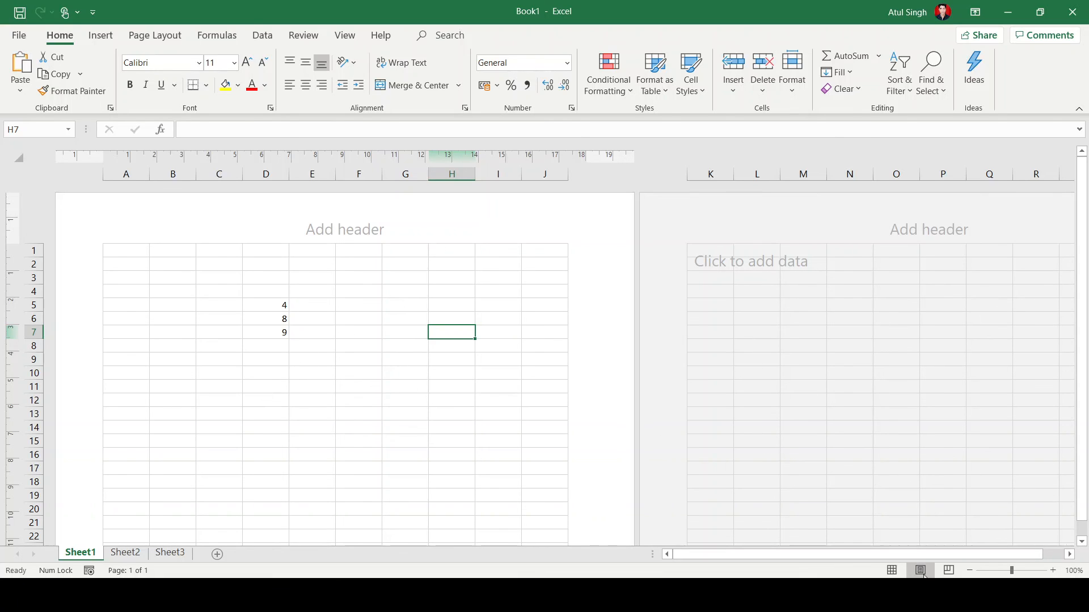
pyautogui.click(892, 571)
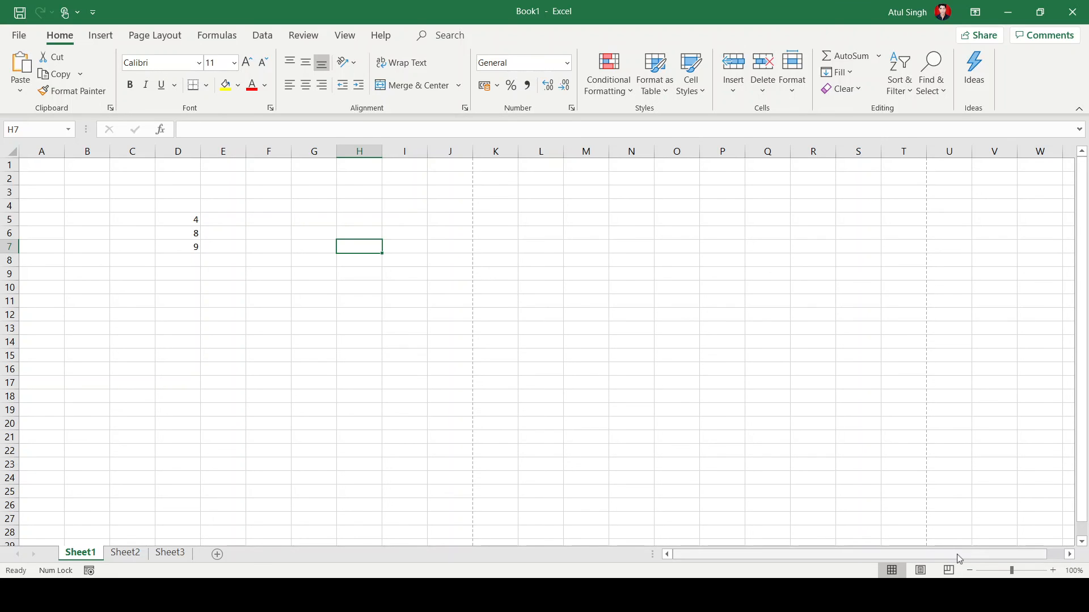
# - Select cell D5 and magnify the sheet step by step to 210%
pyautogui.click(170, 216)
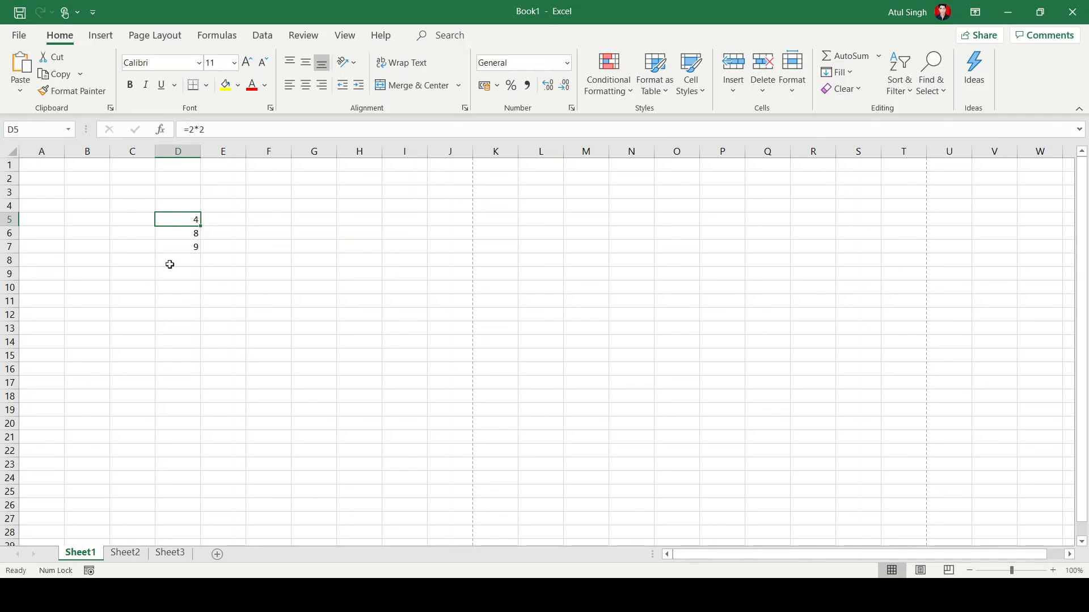
pyautogui.click(1056, 571)
pyautogui.click(1056, 570)
pyautogui.click(1055, 571)
pyautogui.click(1056, 570)
pyautogui.click(1055, 571)
pyautogui.click(1056, 570)
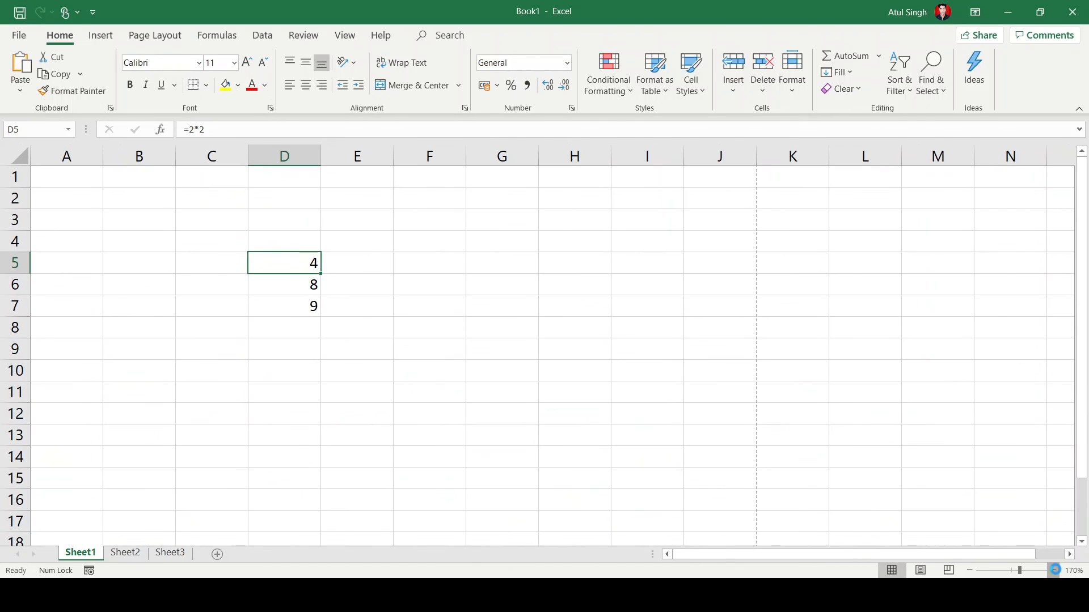
pyautogui.click(1055, 570)
pyautogui.click(1055, 571)
pyautogui.click(1054, 570)
pyautogui.click(1054, 571)
pyautogui.click(1054, 571)
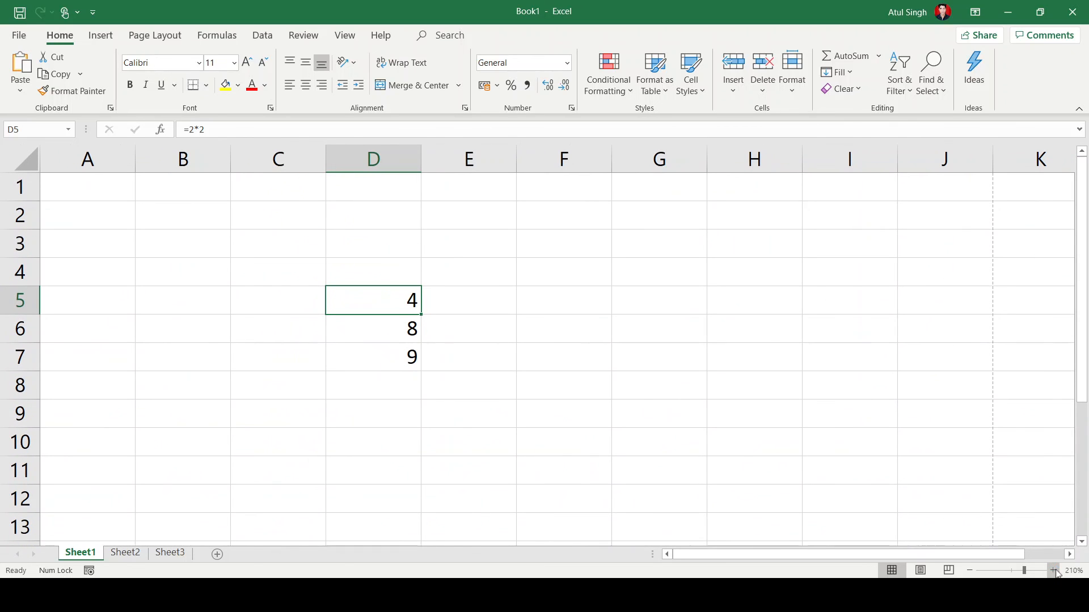
# - Reduce the sheet's magnification step by step to 160% and bring it back to 100%
pyautogui.click(971, 570)
pyautogui.click(971, 571)
pyautogui.click(971, 571)
pyautogui.click(971, 570)
pyautogui.click(971, 571)
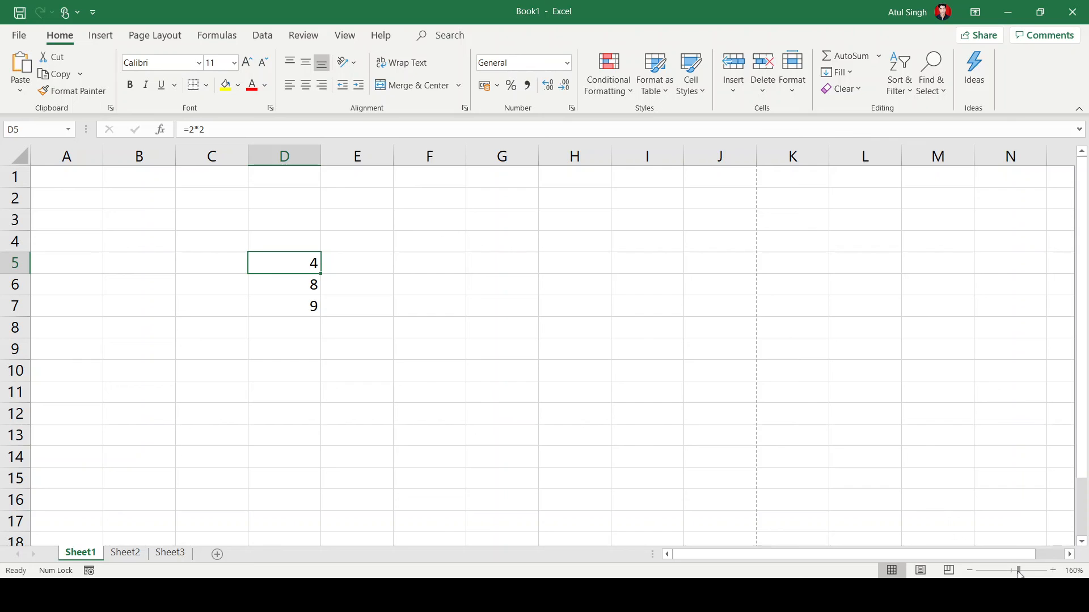
pyautogui.moveTo(1019, 573)
pyautogui.mouseDown()
pyautogui.moveTo(996, 570)
pyautogui.moveTo(1032, 566)
pyautogui.moveTo(1012, 566)
pyautogui.mouseUp()
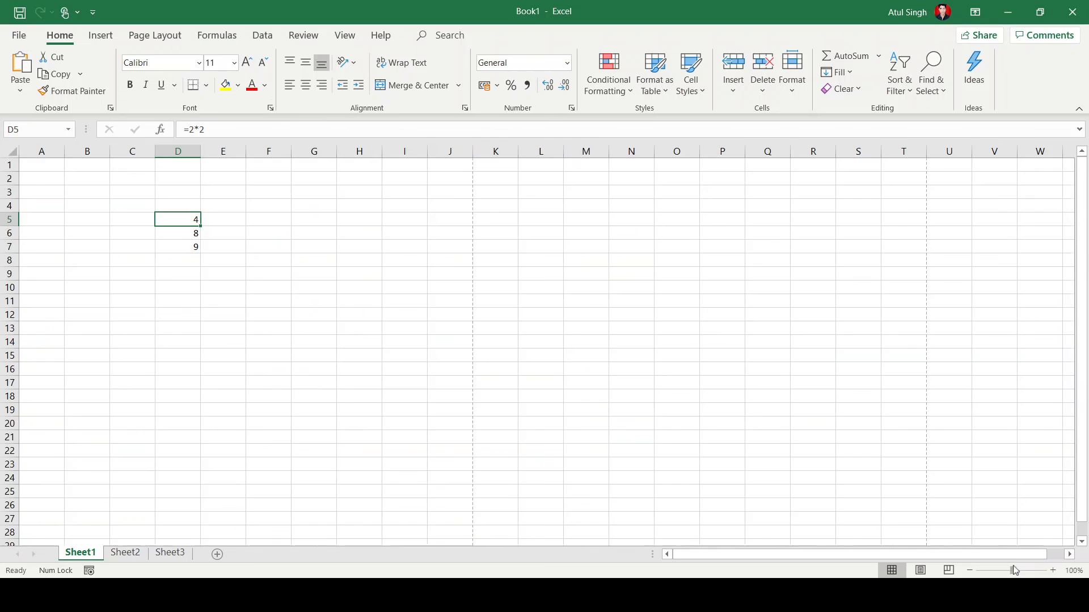
# - Try zoom levels of 200%, 90% and 81% on the sheet, and restore the magnification to 100%
pyautogui.click(1074, 571)
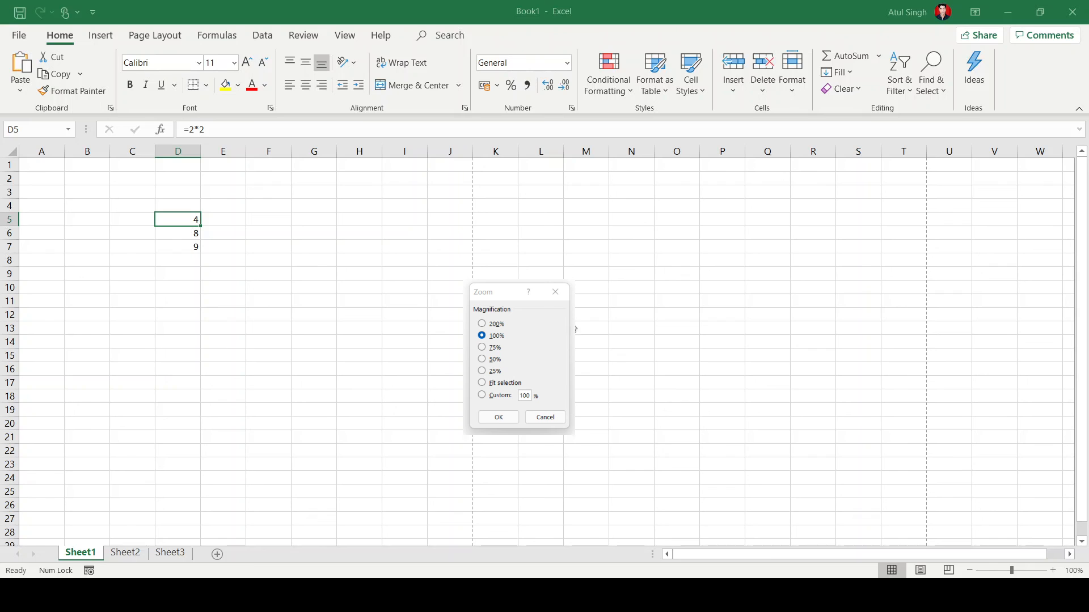
pyautogui.click(498, 417)
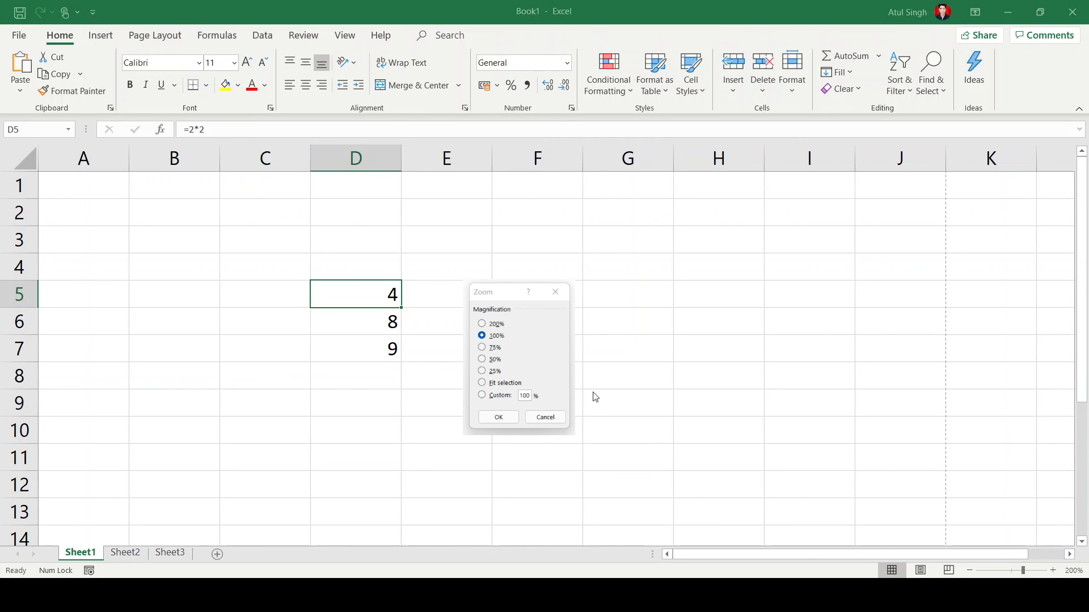
pyautogui.scroll(-8, 596, 397)
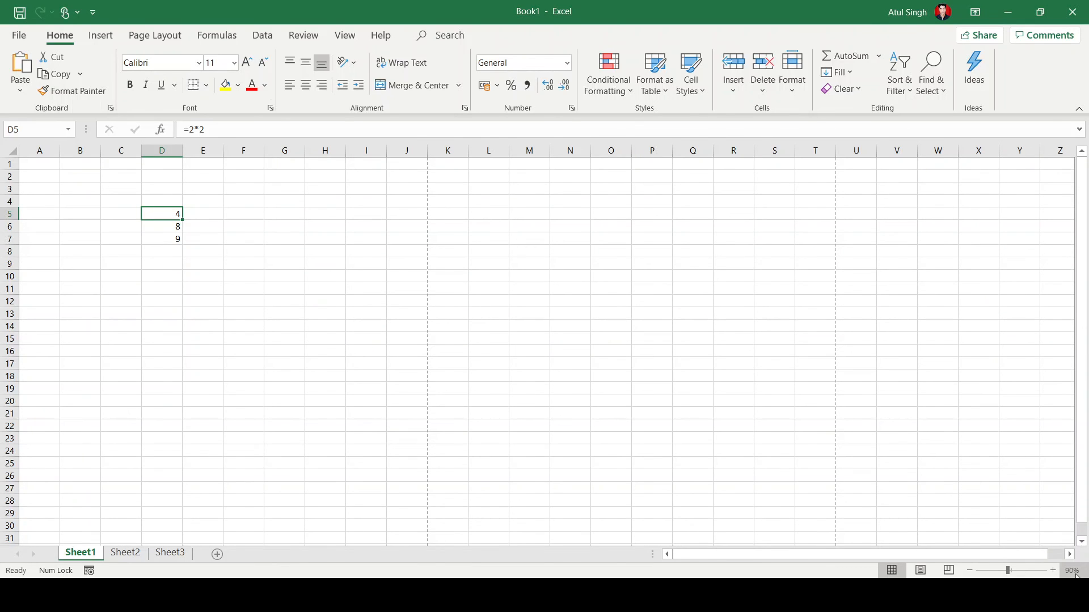
pyautogui.moveTo(1009, 571); pyautogui.dragTo(1011, 576)
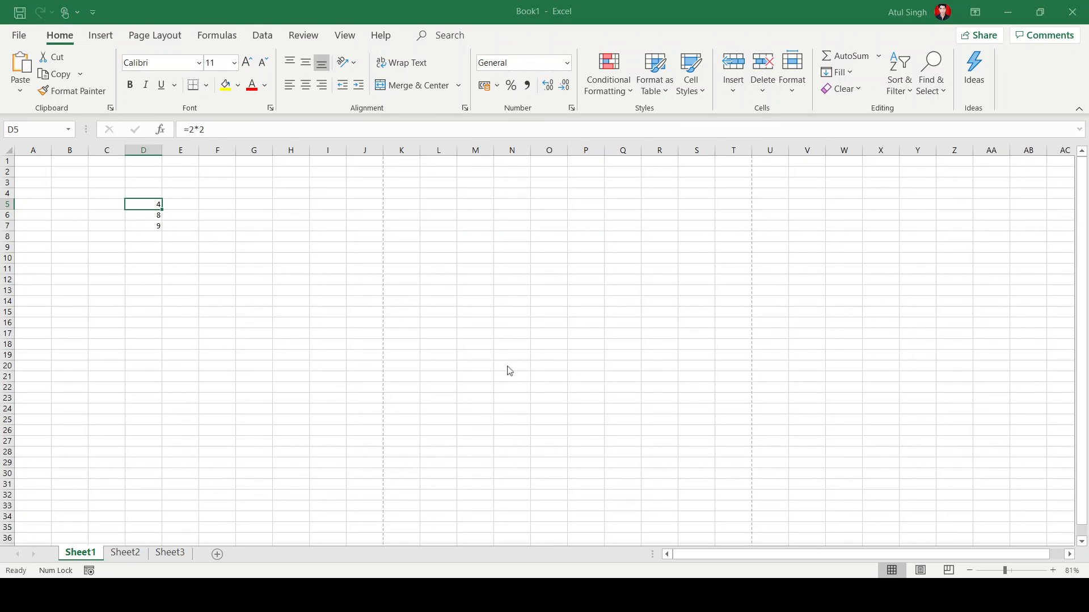
pyautogui.scroll(2, 523, 401)
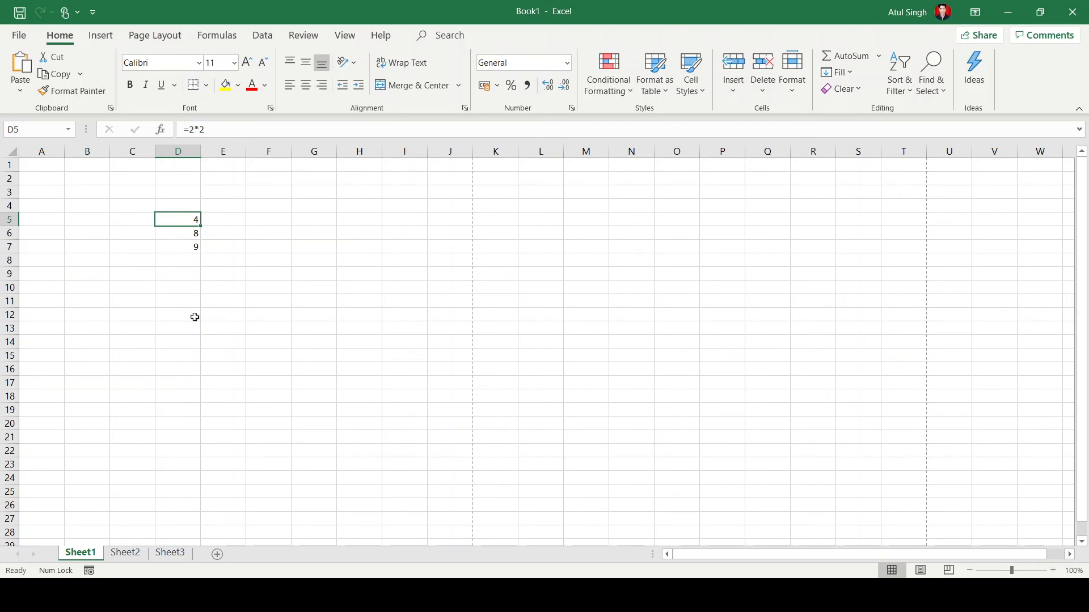
# - Delete the numbers in column D and return to cell A1
pyautogui.click(239, 299)
pyautogui.moveTo(179, 179); pyautogui.dragTo(175, 308)
pyautogui.press('Delete')
pyautogui.click(87, 230)
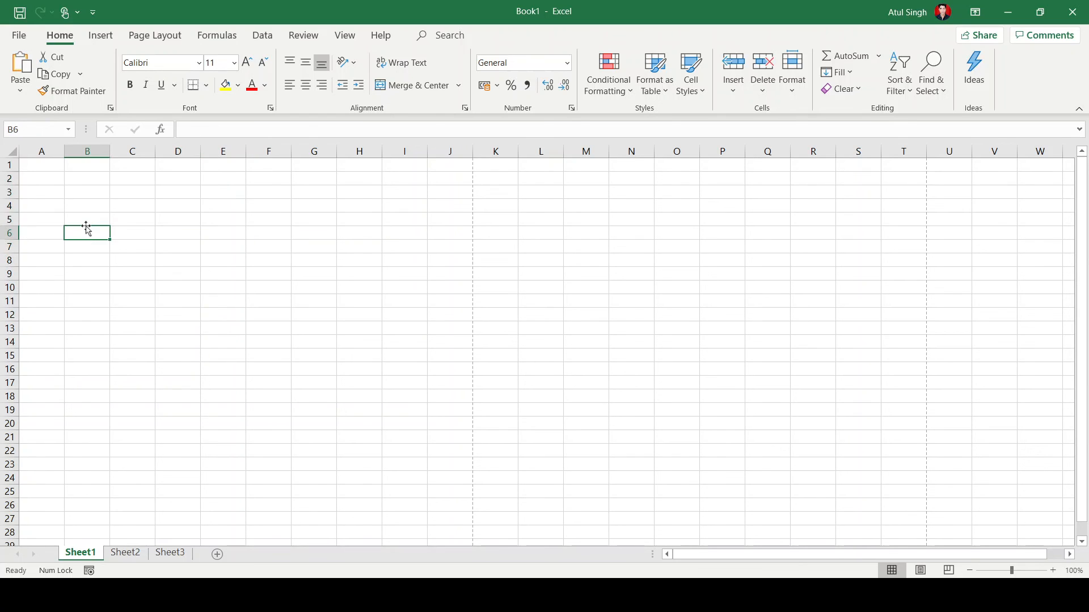
pyautogui.click(31, 167)
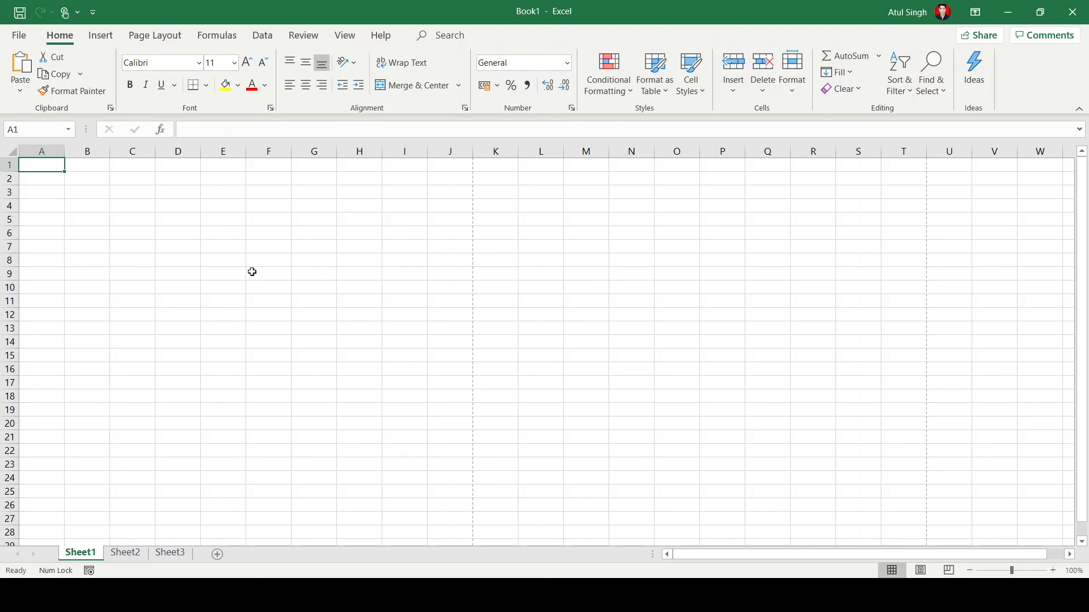
pyautogui.hotkey('alt', 'Tab')
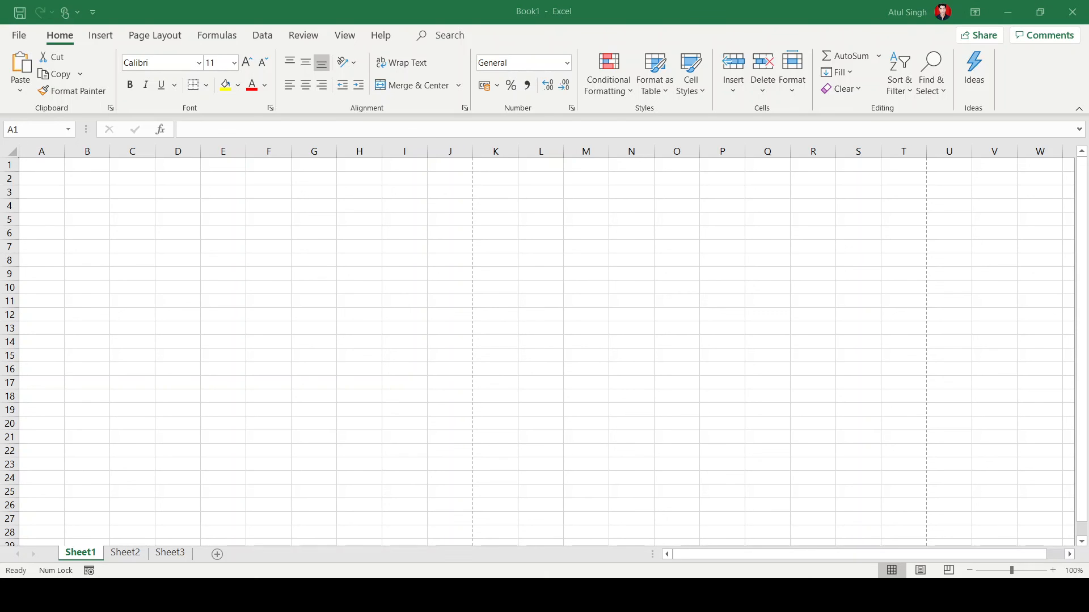